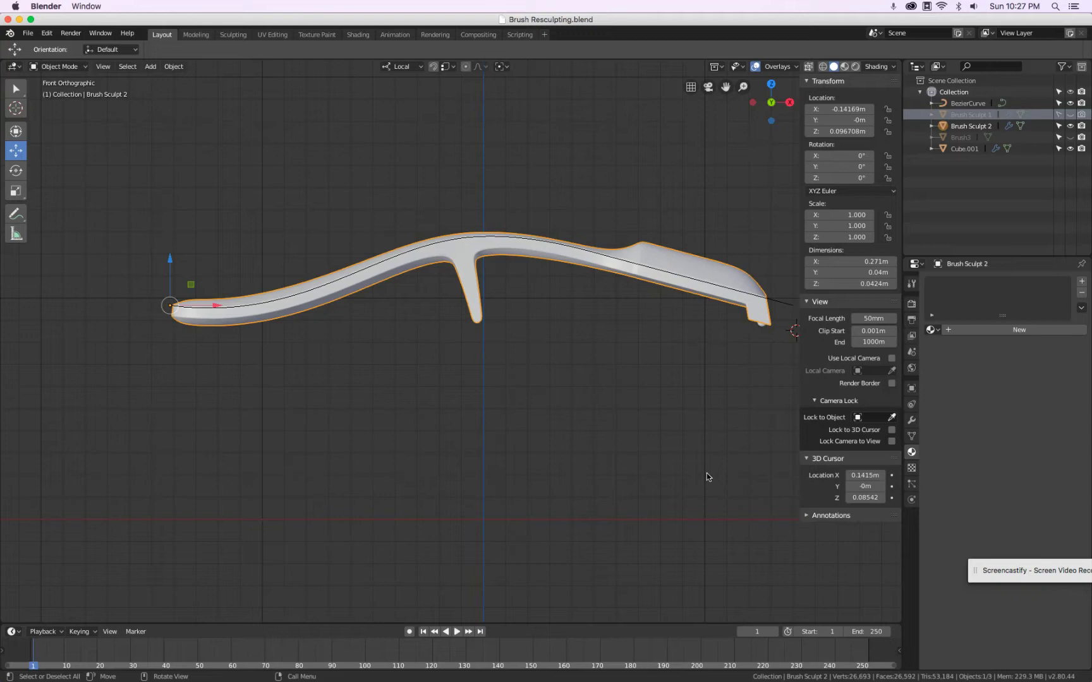
# Examine Brush3 from several angles with Brush Sculpt 2 hidden, and restore the original visibility of both objects.
pyautogui.press('KP_3')
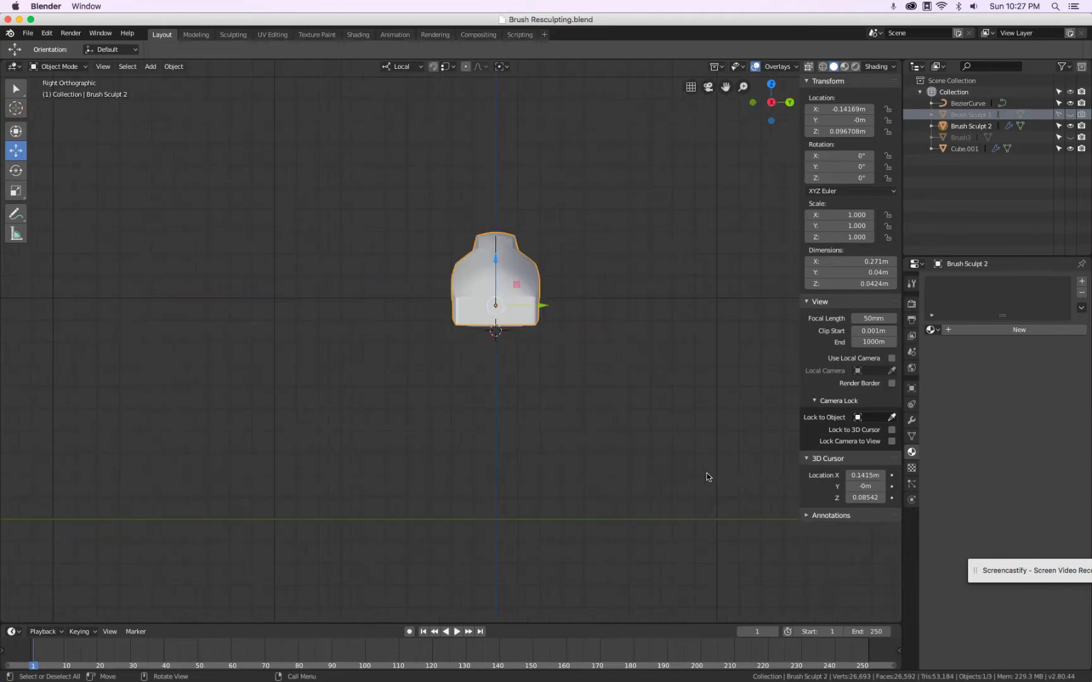
pyautogui.moveTo(580, 404)
pyautogui.mouseDown(button='middle')
pyautogui.moveTo(639, 446)
pyautogui.moveTo(504, 386)
pyautogui.moveTo(505, 410)
pyautogui.moveTo(546, 409)
pyautogui.mouseUp(button='middle')
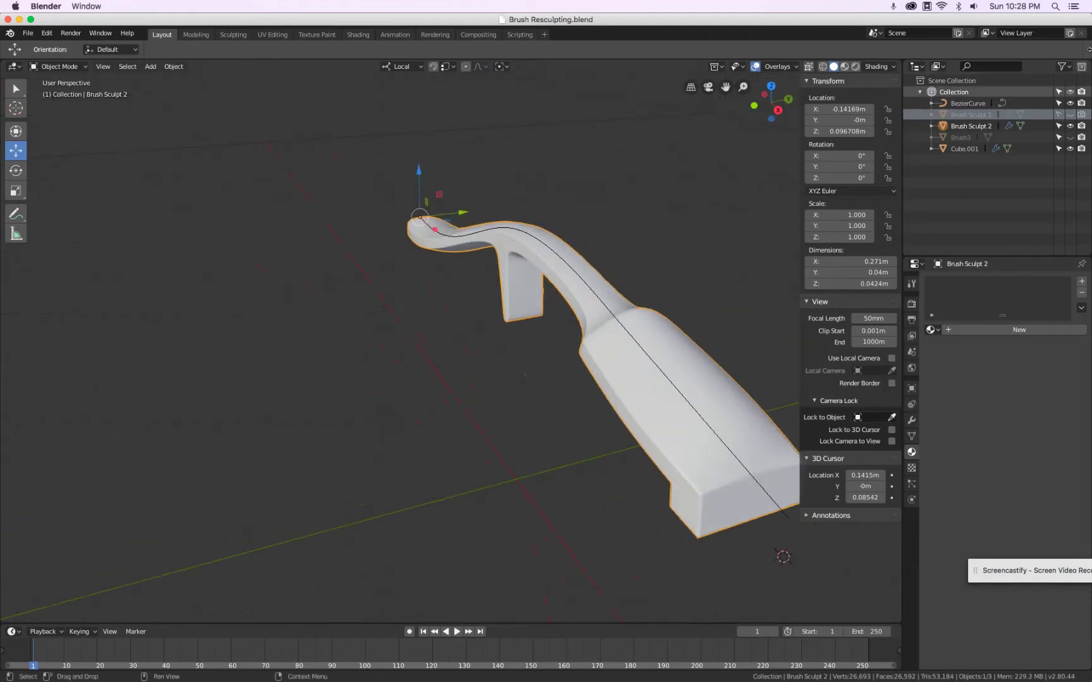
pyautogui.click(1070, 138)
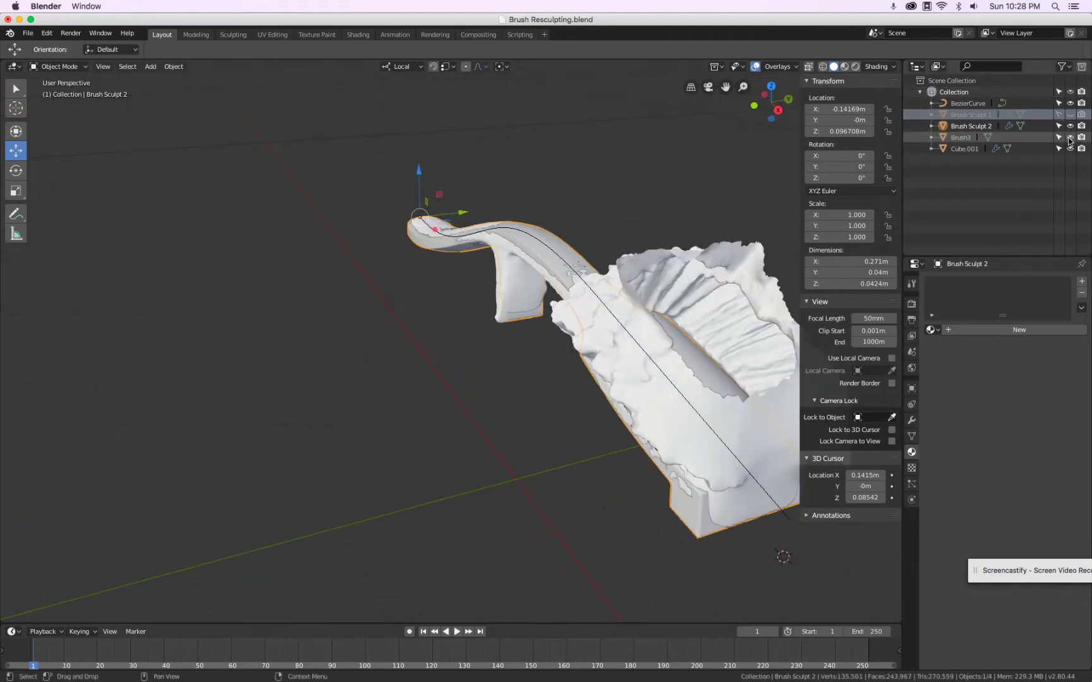
pyautogui.click(1069, 126)
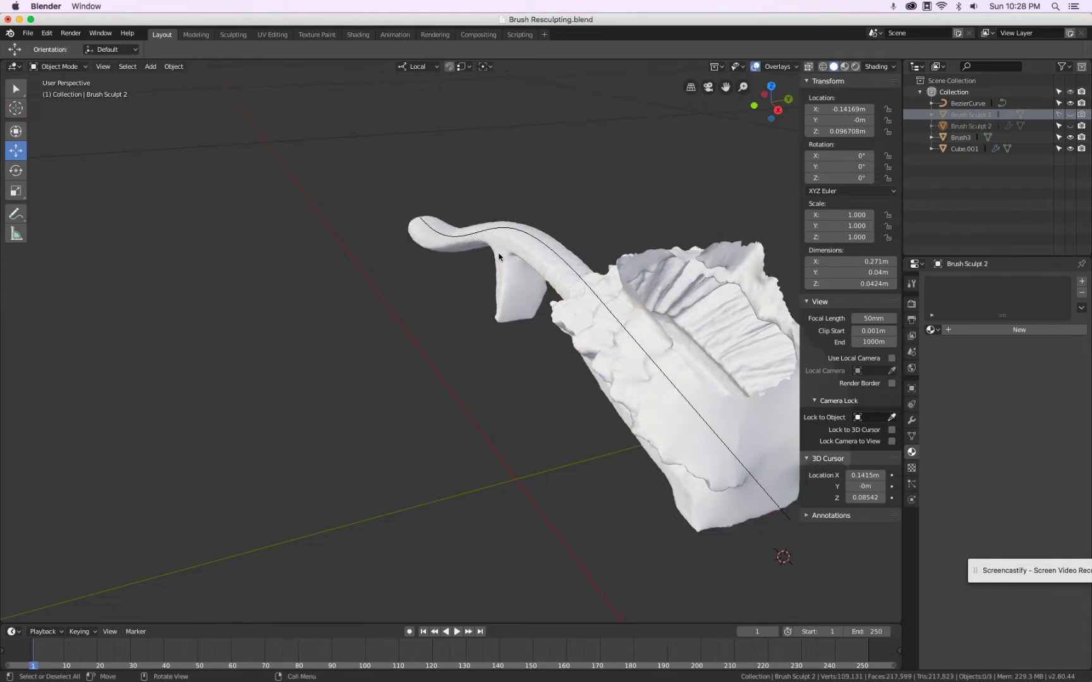
pyautogui.moveTo(503, 275); pyautogui.dragTo(512, 321, button='middle')
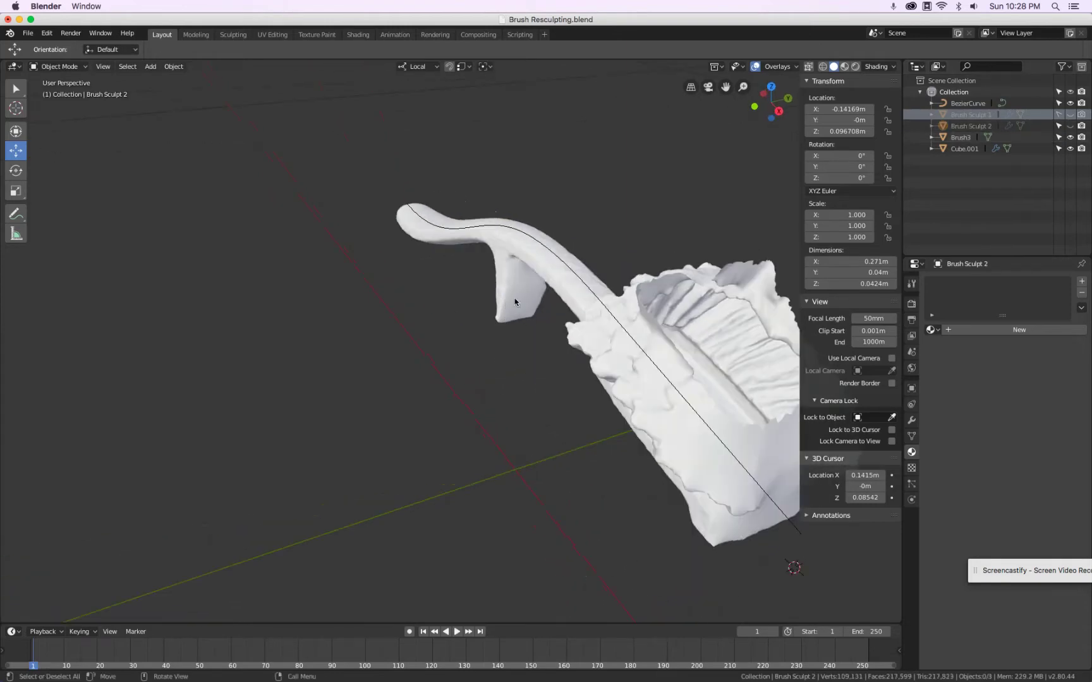
pyautogui.moveTo(503, 255)
pyautogui.mouseDown(button='middle')
pyautogui.moveTo(585, 295)
pyautogui.moveTo(713, 261)
pyautogui.moveTo(368, 292)
pyautogui.mouseUp(button='middle')
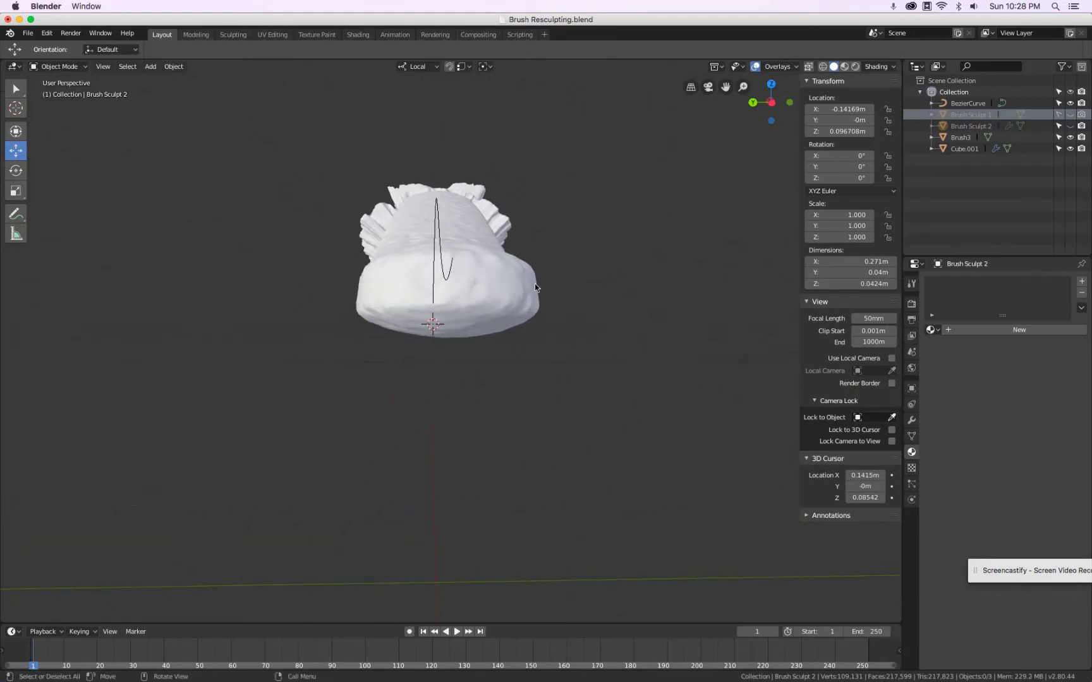
pyautogui.click(1070, 137)
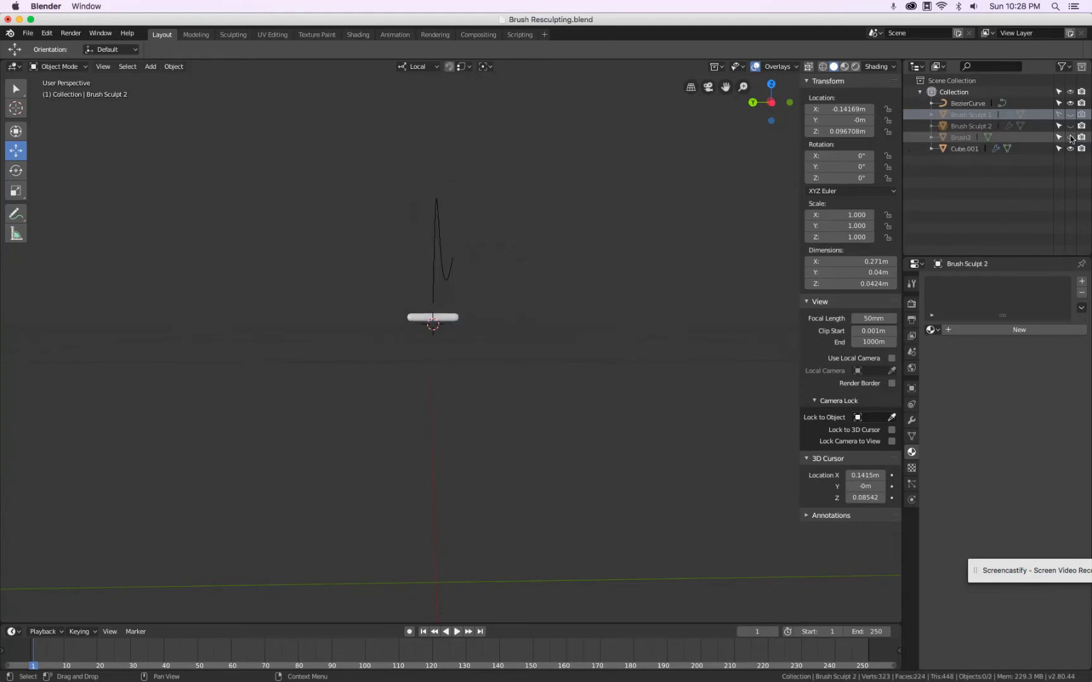
pyautogui.click(1071, 125)
pyautogui.moveTo(737, 257); pyautogui.dragTo(588, 281, button='middle')
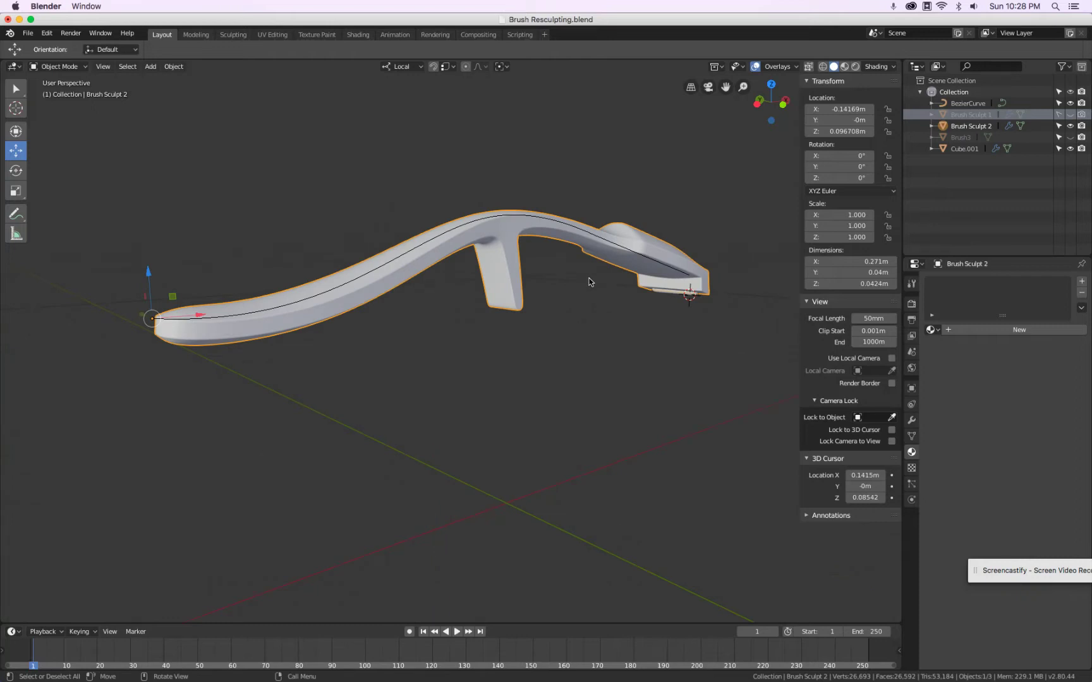
# Enter Edit Mode on Brush Sculpt 2 and disable the viewport display of its Curve modifier.
pyautogui.press('Tab')
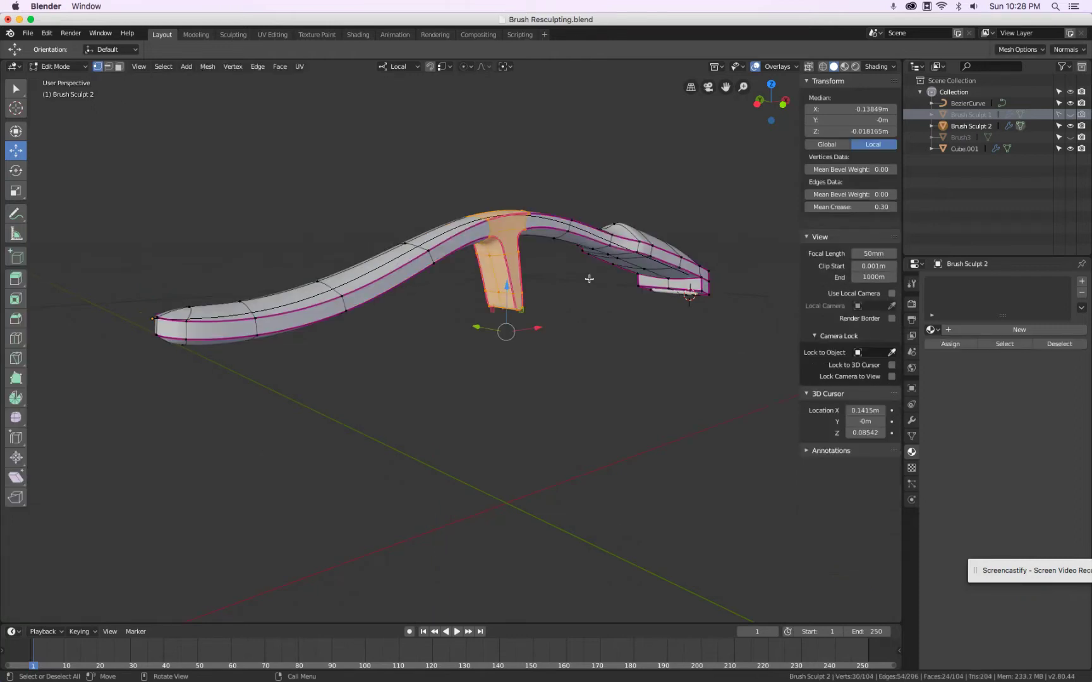
pyautogui.click(911, 420)
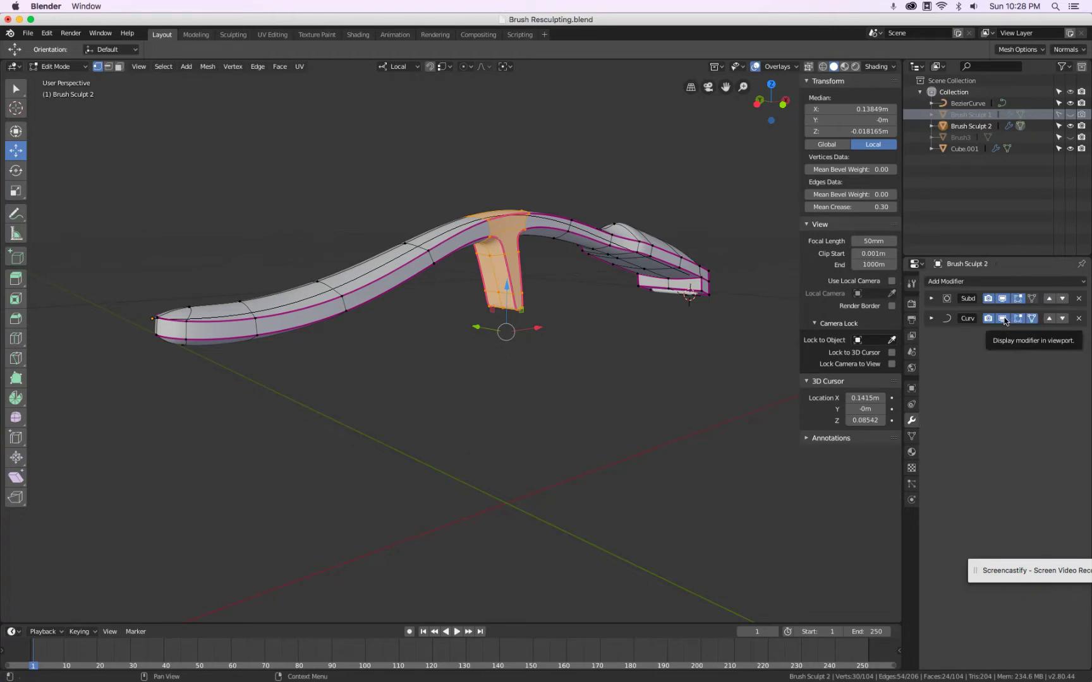
pyautogui.click(1004, 319)
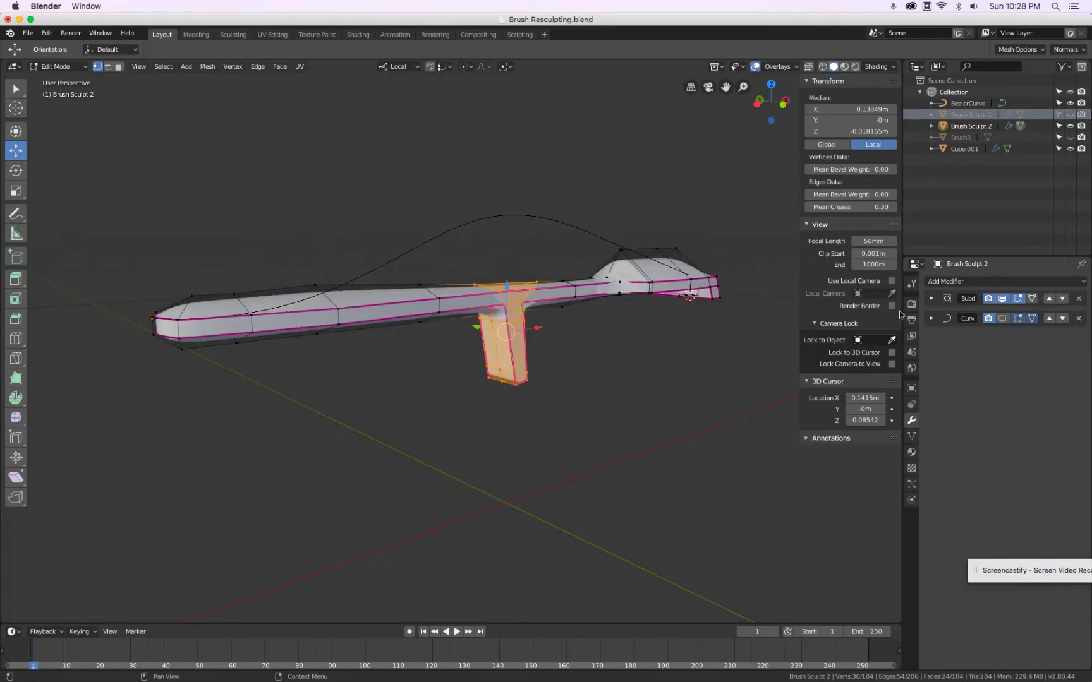
# In a top wireframe view, delete the vertices of the brush half on the positive Y side of the centre line.
pyautogui.press('KP_7')
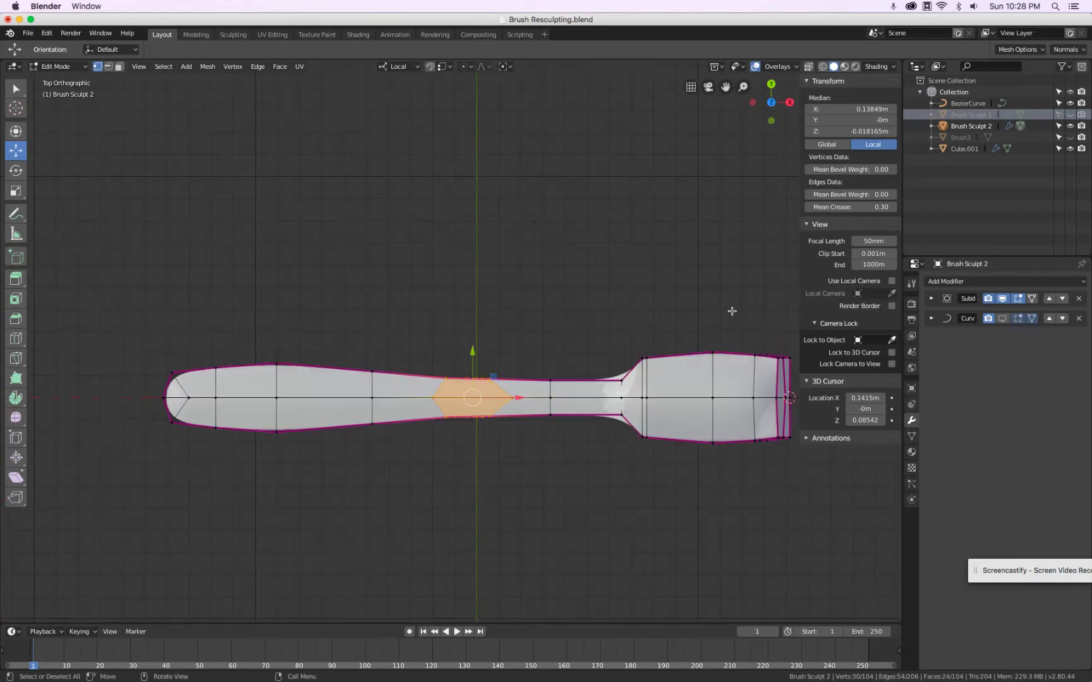
pyautogui.press('z')
pyautogui.click(524, 307)
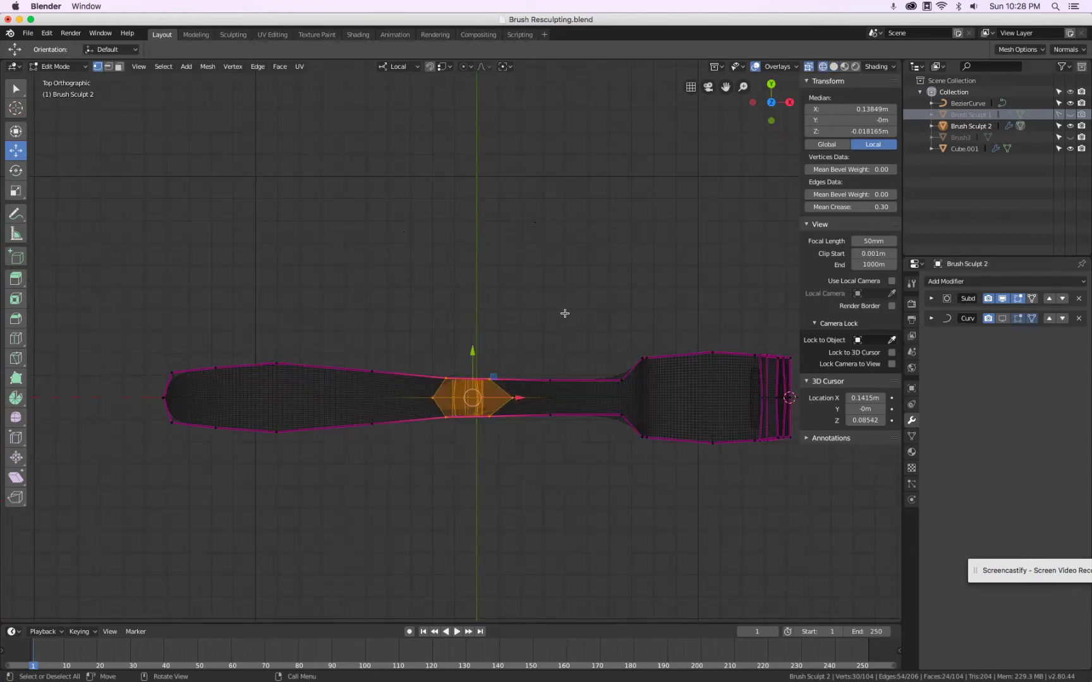
pyautogui.scroll(-3, 565, 313)
pyautogui.press('a')
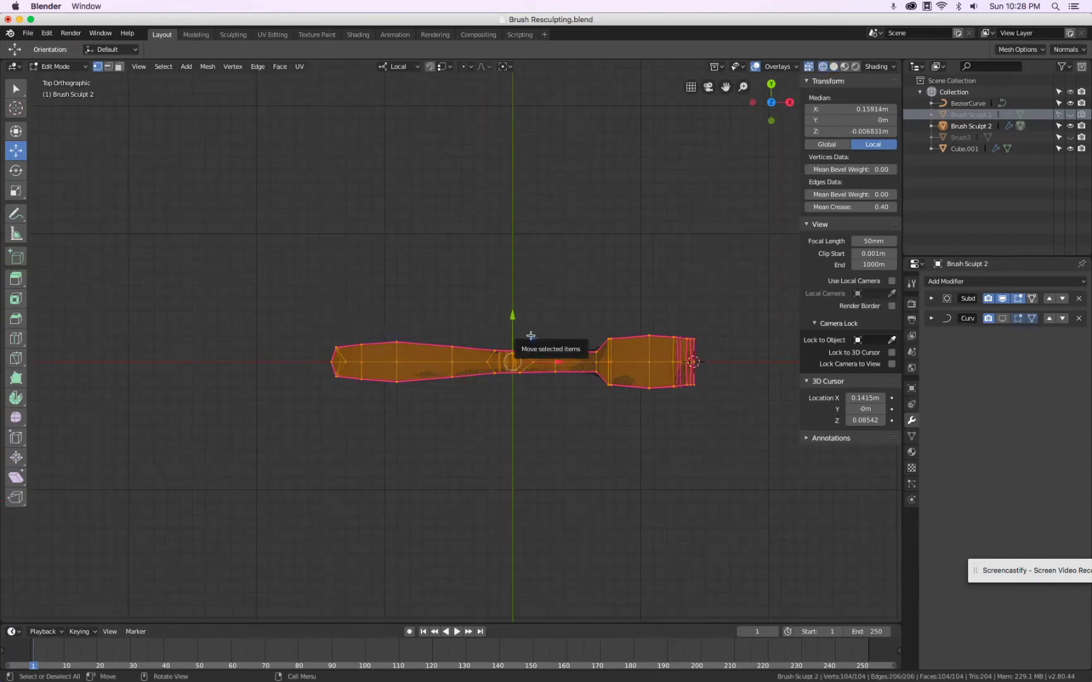
pyautogui.hotkey('alt', 'a')
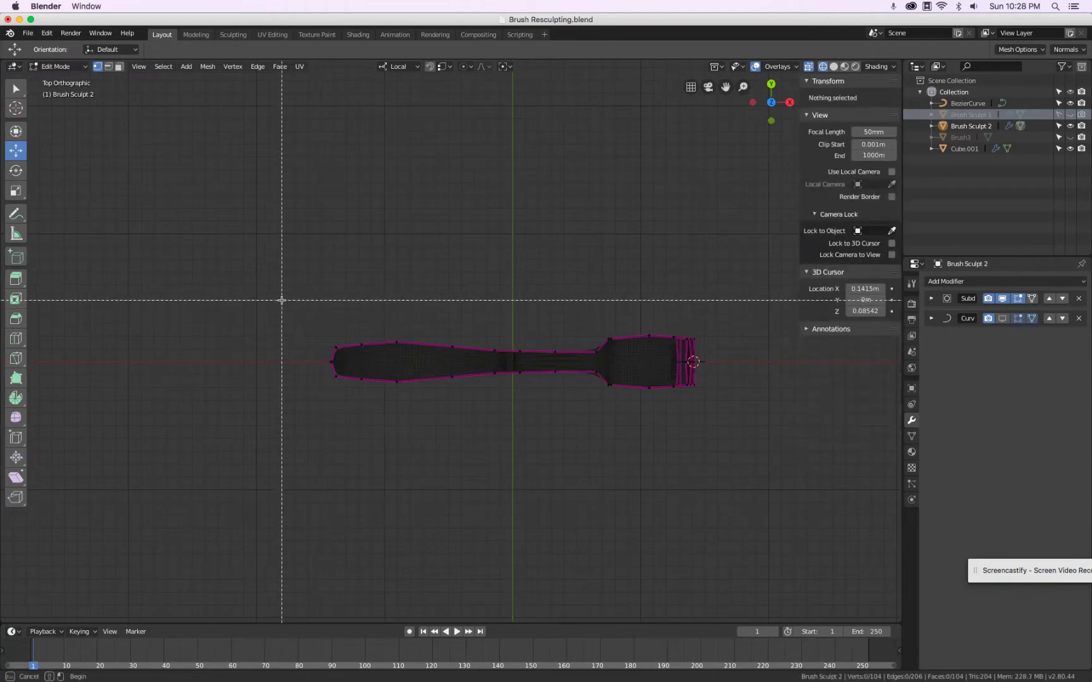
pyautogui.moveTo(279, 297); pyautogui.dragTo(761, 361)
pyautogui.press('x')
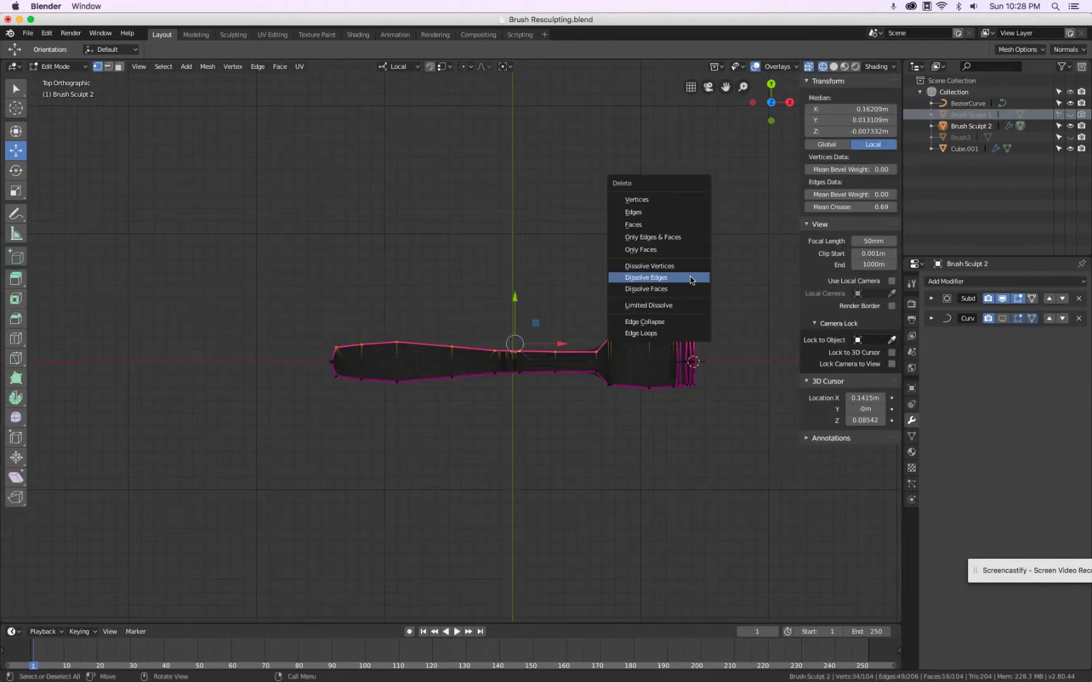
pyautogui.click(649, 198)
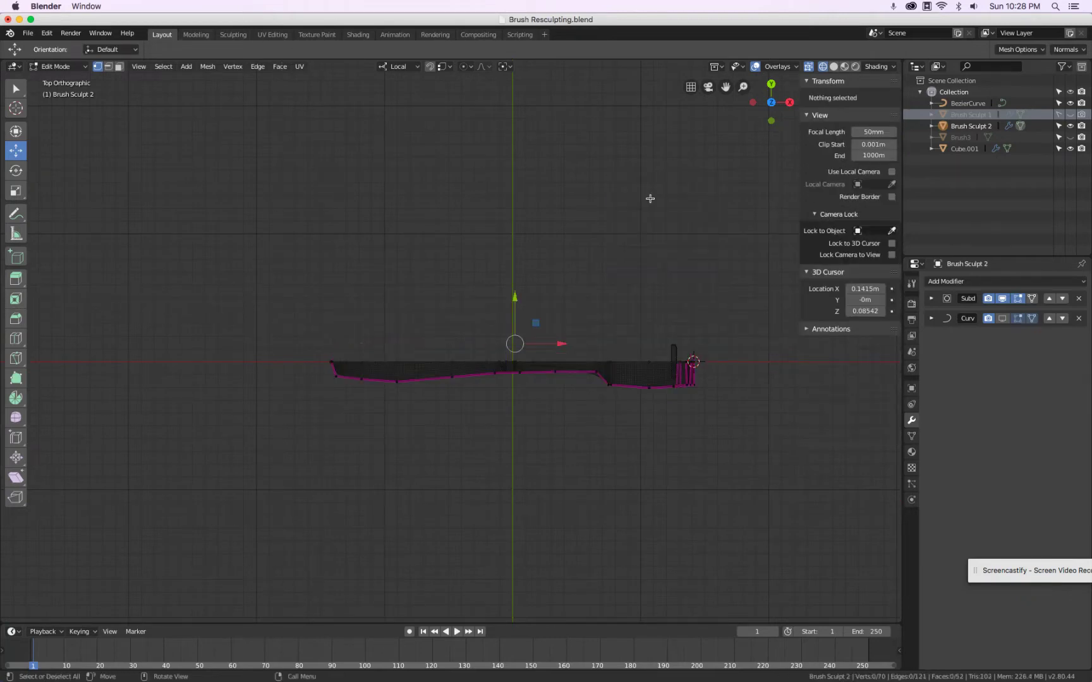
# Add a Mirror modifier on the Y axis only and move it to the first place in the modifier stack.
pyautogui.scroll(8, 739, 349)
pyautogui.scroll(-6, 665, 368)
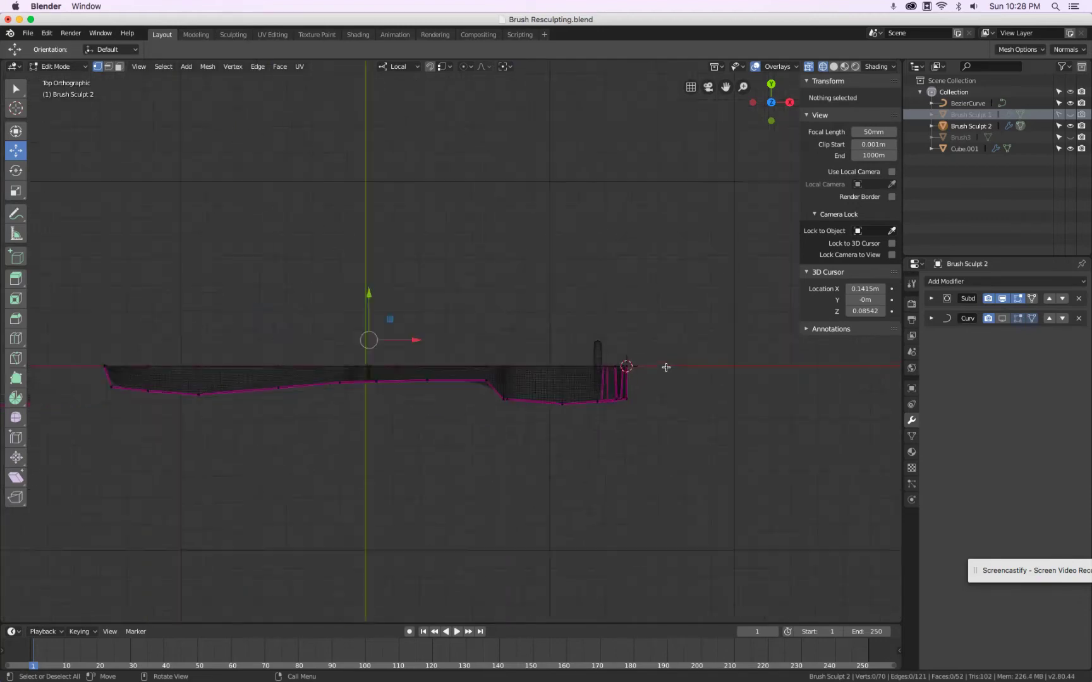
pyautogui.click(984, 281)
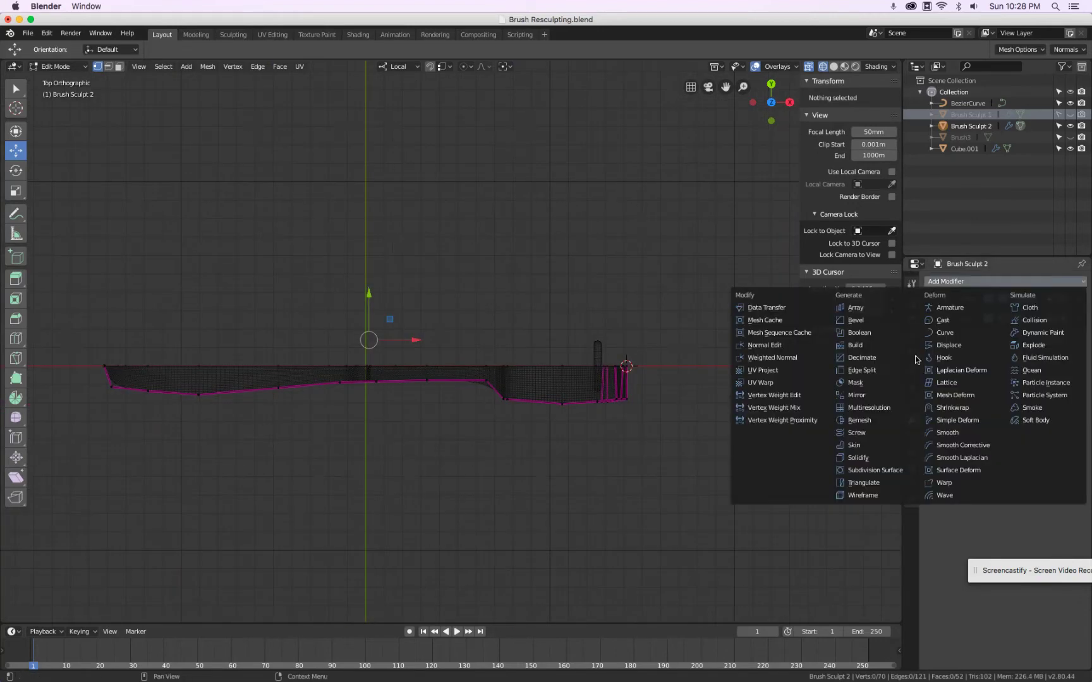
pyautogui.click(883, 395)
pyautogui.click(932, 384)
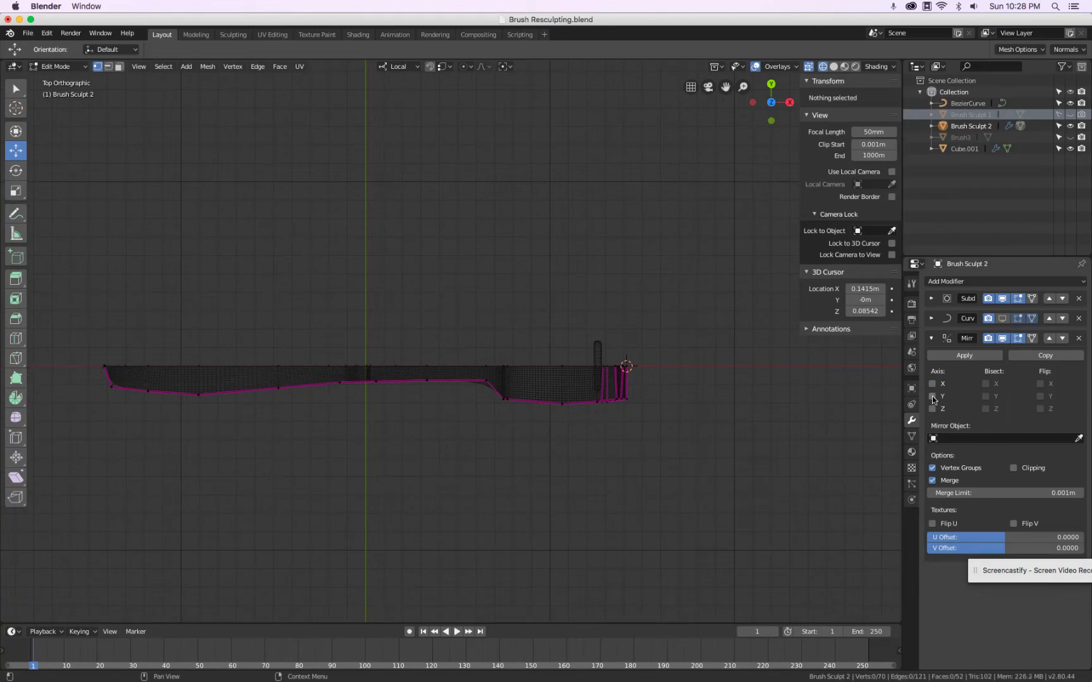
pyautogui.click(932, 396)
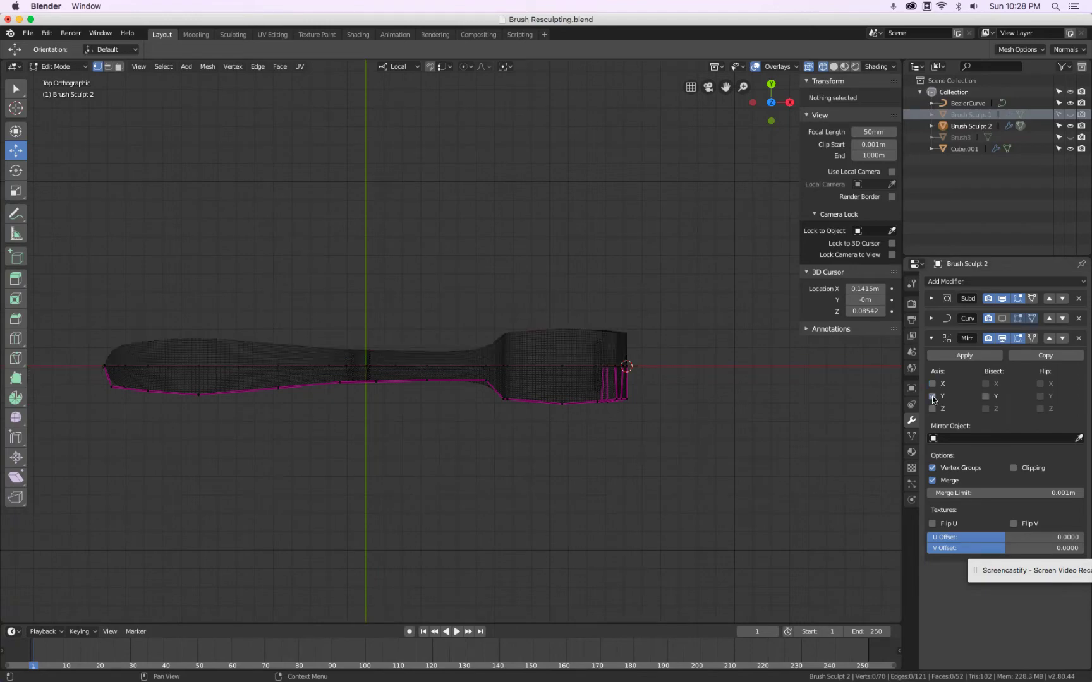
pyautogui.click(930, 339)
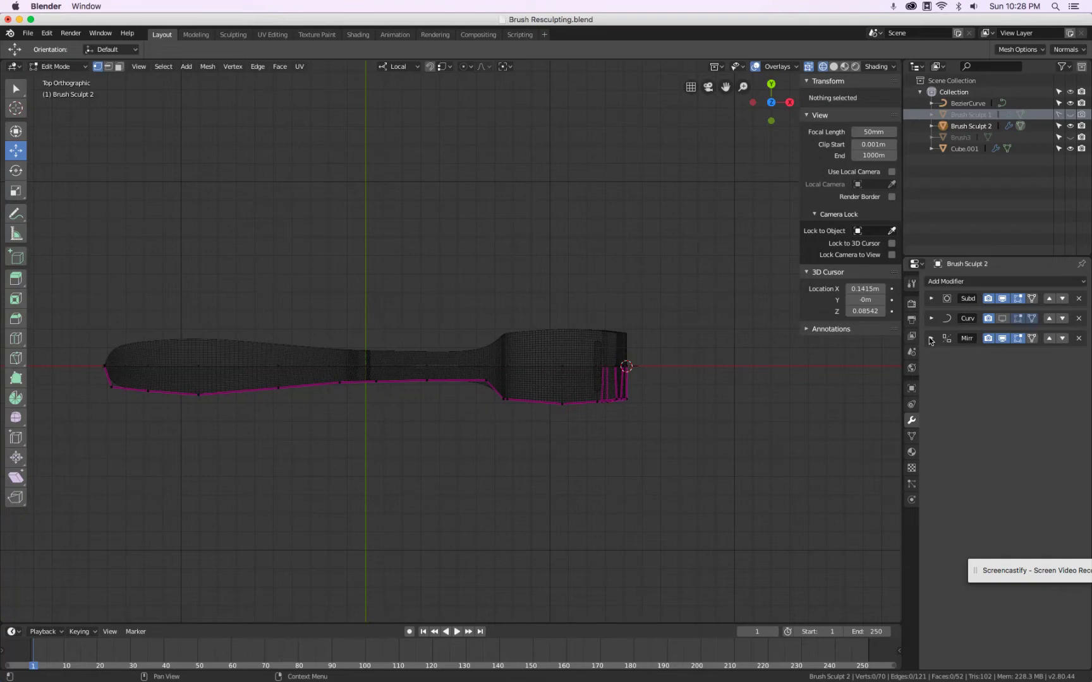
pyautogui.click(1046, 339)
pyautogui.click(1049, 319)
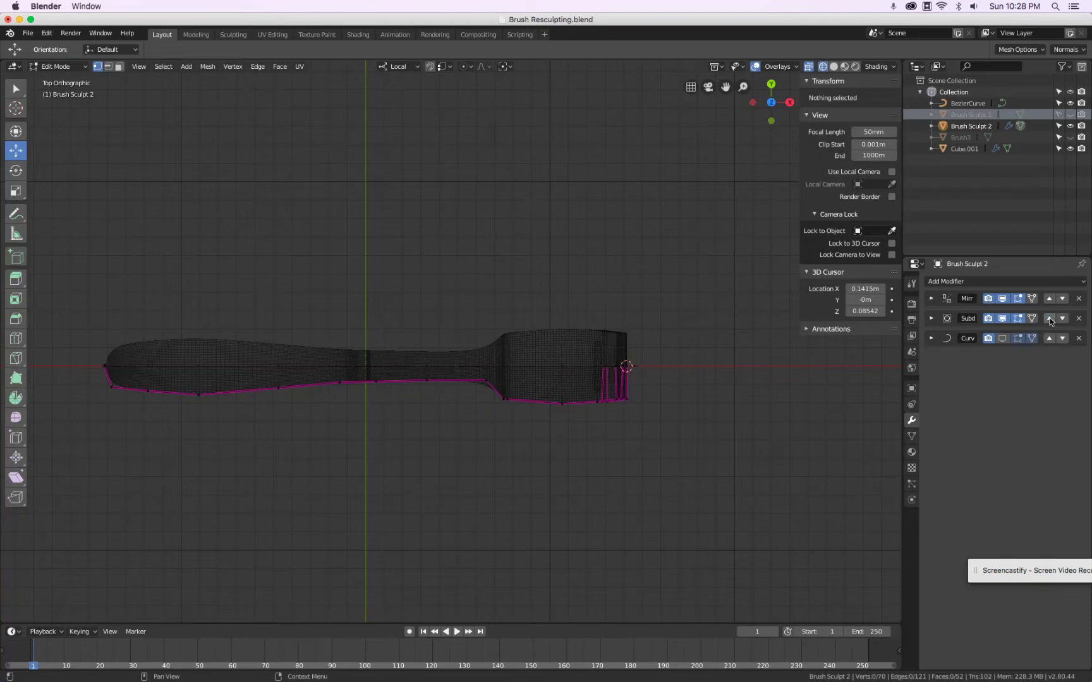
# Toggle the viewport display of the Mirror, Subdivision and Curve modifiers to check their effect on the mirrored brush.
pyautogui.click(1004, 319)
pyautogui.click(1003, 299)
pyautogui.click(1004, 299)
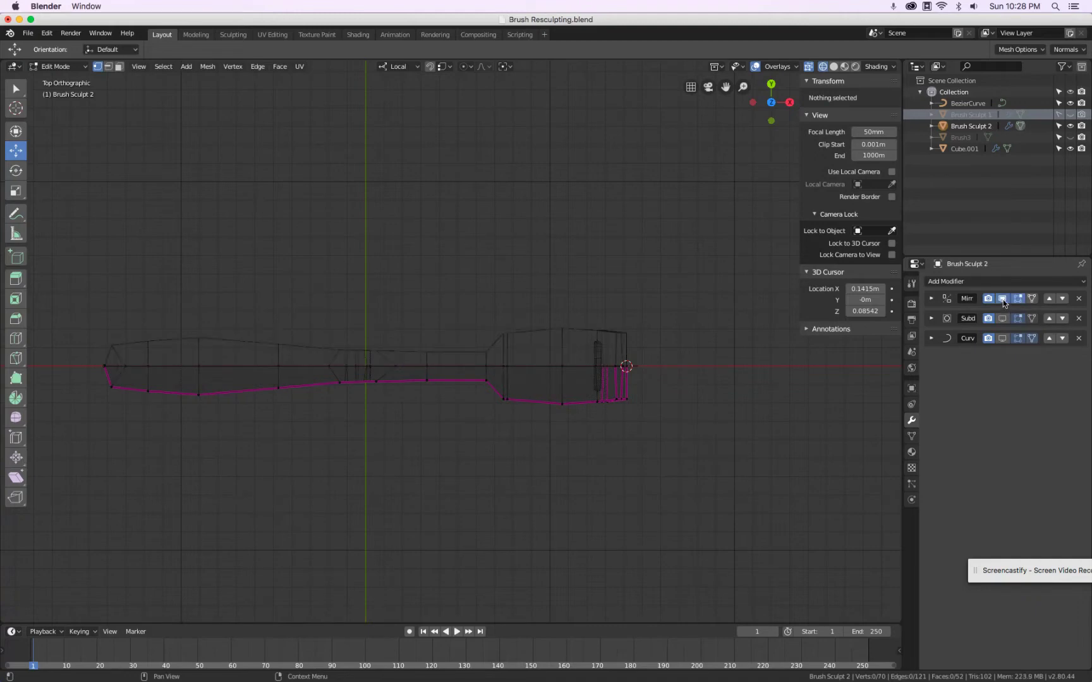
pyautogui.click(1002, 318)
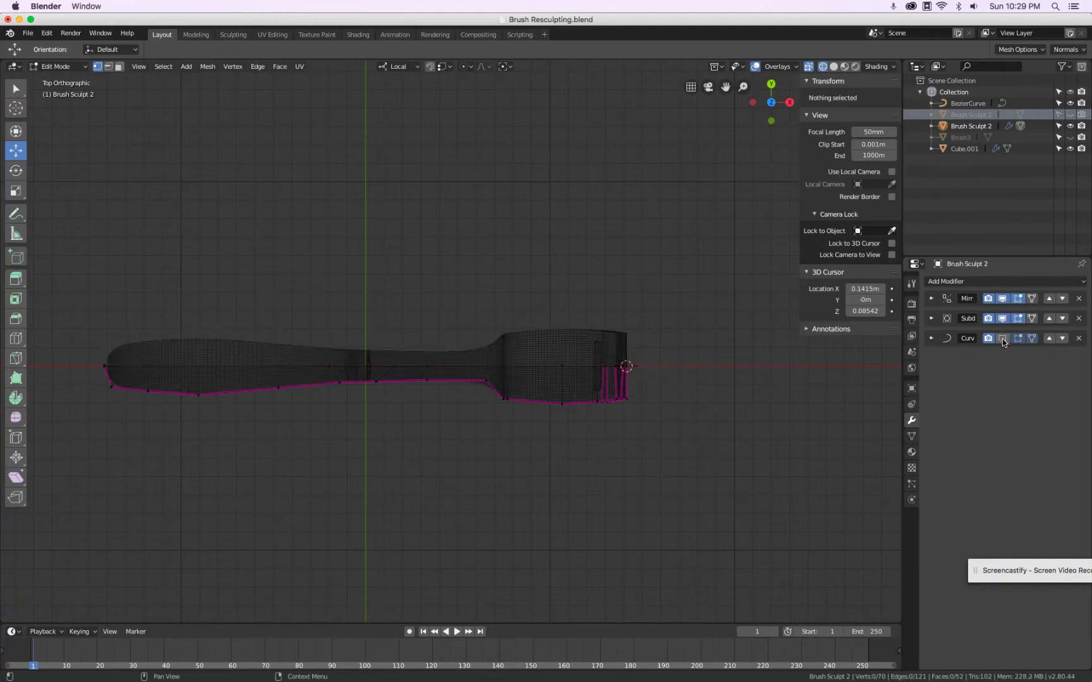
pyautogui.click(1002, 338)
pyautogui.moveTo(307, 440); pyautogui.dragTo(424, 366, button='middle')
# Disable the viewport display of the Subdivision and Curve modifiers and return the mirrored brush to solid shading.
pyautogui.click(1001, 318)
pyautogui.click(1002, 338)
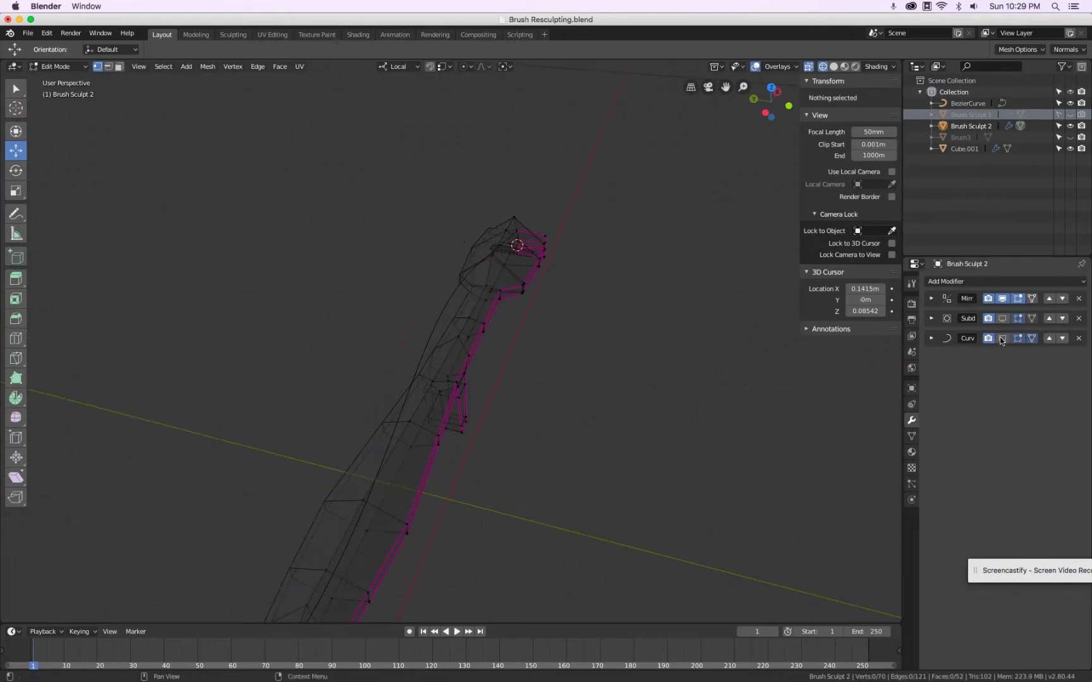
pyautogui.moveTo(606, 380); pyautogui.dragTo(594, 356, button='middle')
pyautogui.press('z')
pyautogui.click(644, 357)
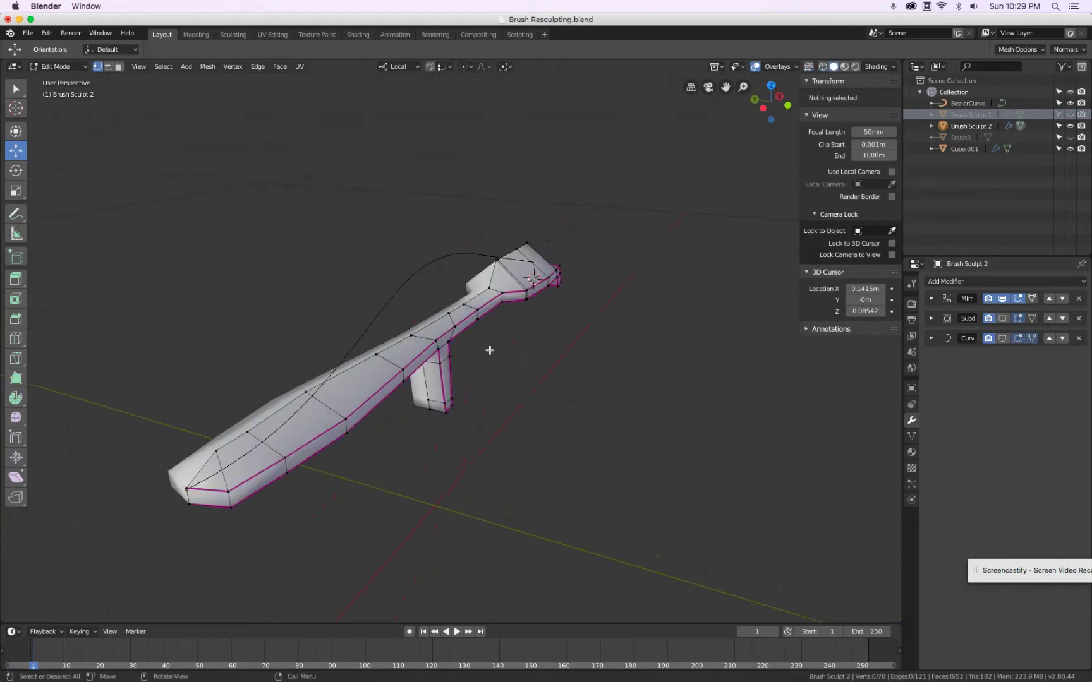
pyautogui.moveTo(490, 350); pyautogui.dragTo(485, 332, button='middle')
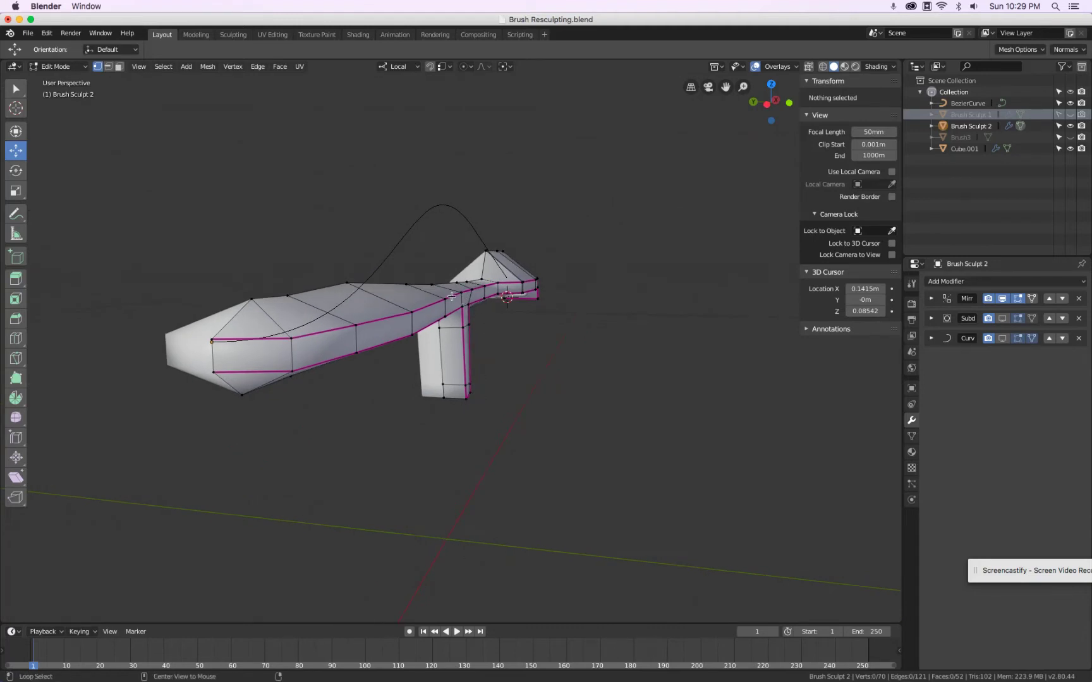
# Move the upper centre vertex on the brush head's end face along local Z to 0.000426 m, level with the adjacent crease corner.
pyautogui.keyDown('alt'); pyautogui.click(462, 293); pyautogui.keyUp('alt')
pyautogui.press('KP_1')
pyautogui.press('KP_3')
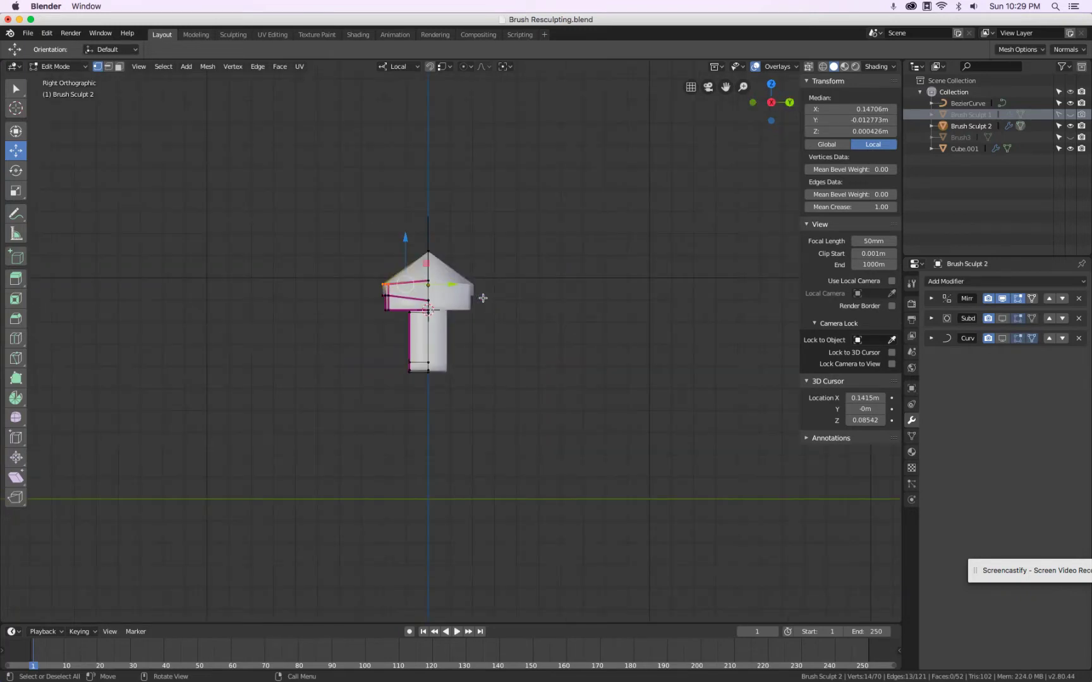
pyautogui.scroll(6, 421, 284)
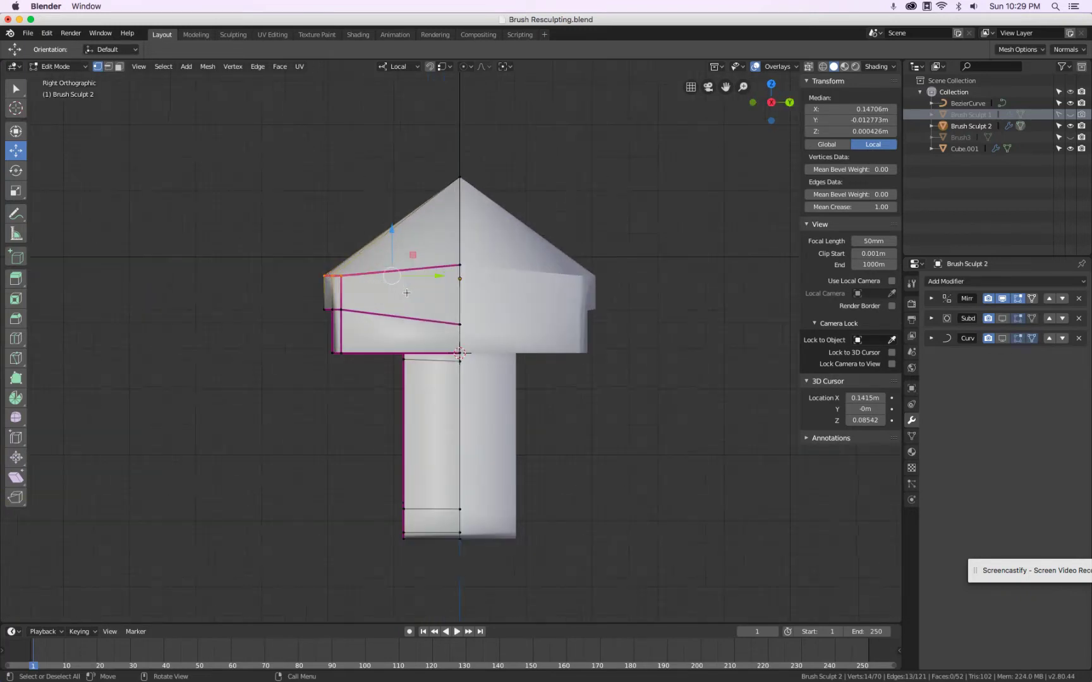
pyautogui.click(460, 268)
pyautogui.scroll(-3, 460, 268)
pyautogui.moveTo(461, 268); pyautogui.dragTo(436, 279, button='middle')
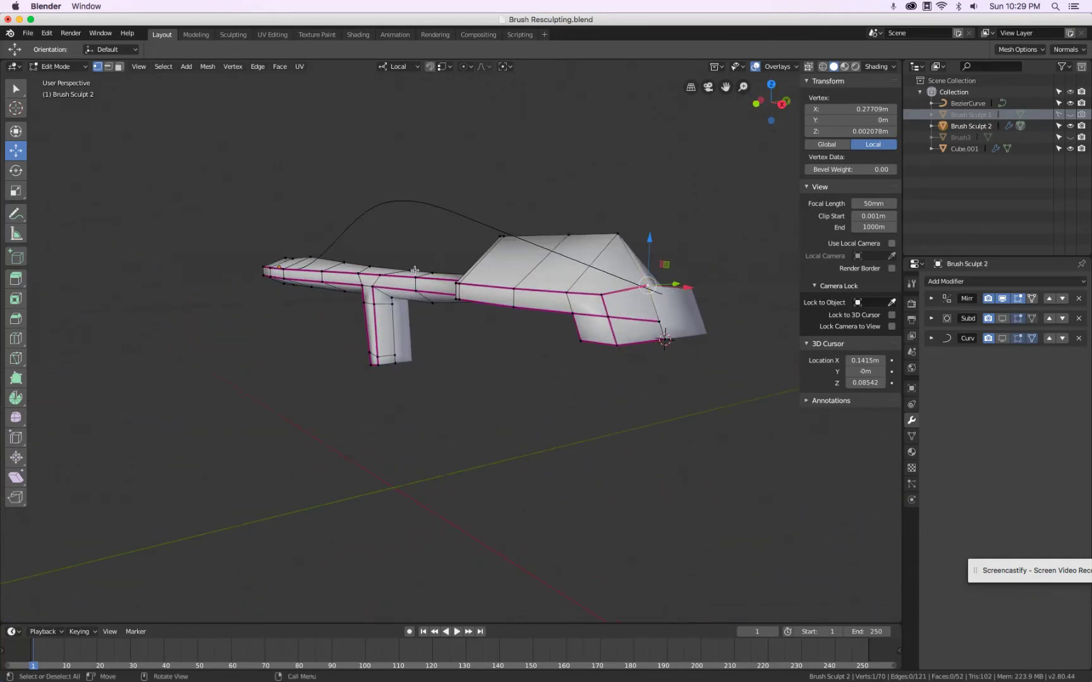
pyautogui.scroll(2, 603, 250)
pyautogui.press('g')
pyautogui.press('z')
pyautogui.press('z')
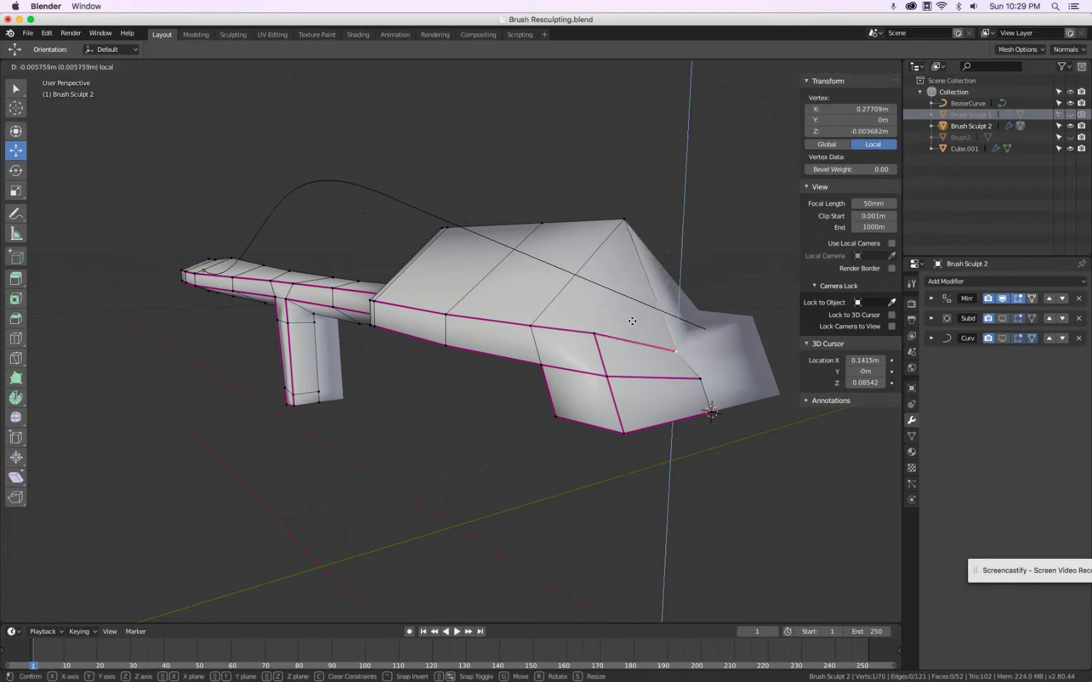
pyautogui.click(597, 331)
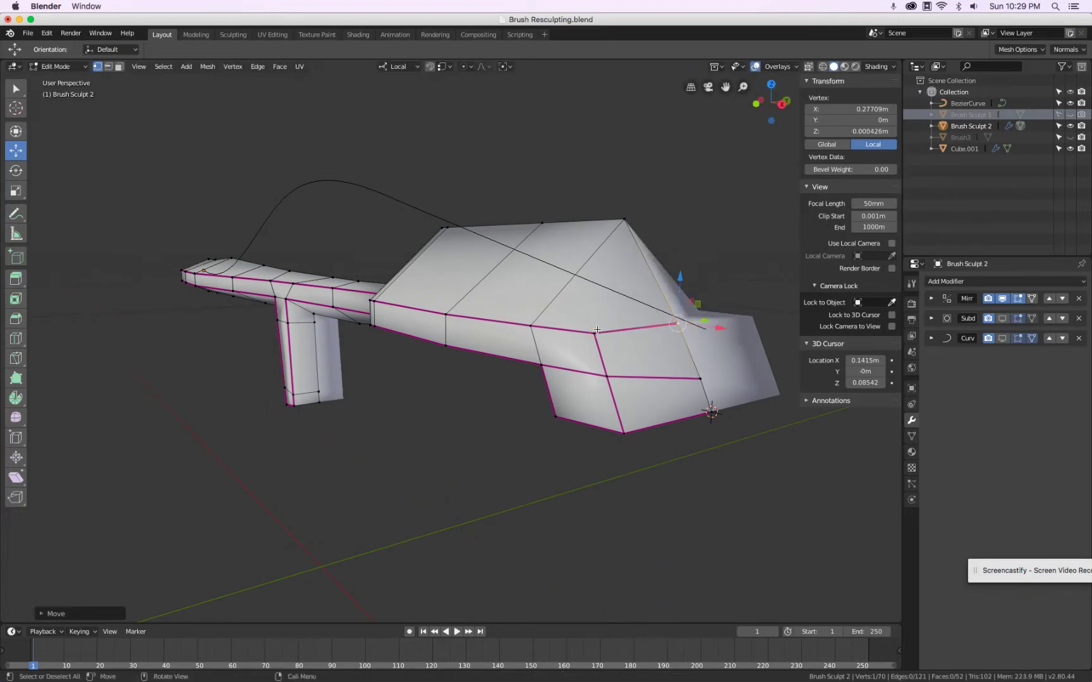
# Slide the lower centre vertex on the brush head's end face along its edge, closer to the height of the adjacent crease corner.
pyautogui.press('KP_1')
pyautogui.scroll(4, 754, 345)
pyautogui.keyDown('shift'); pyautogui.moveTo(710, 348); pyautogui.dragTo(548, 386, button='middle'); pyautogui.keyUp('shift')
pyautogui.click(553, 375)
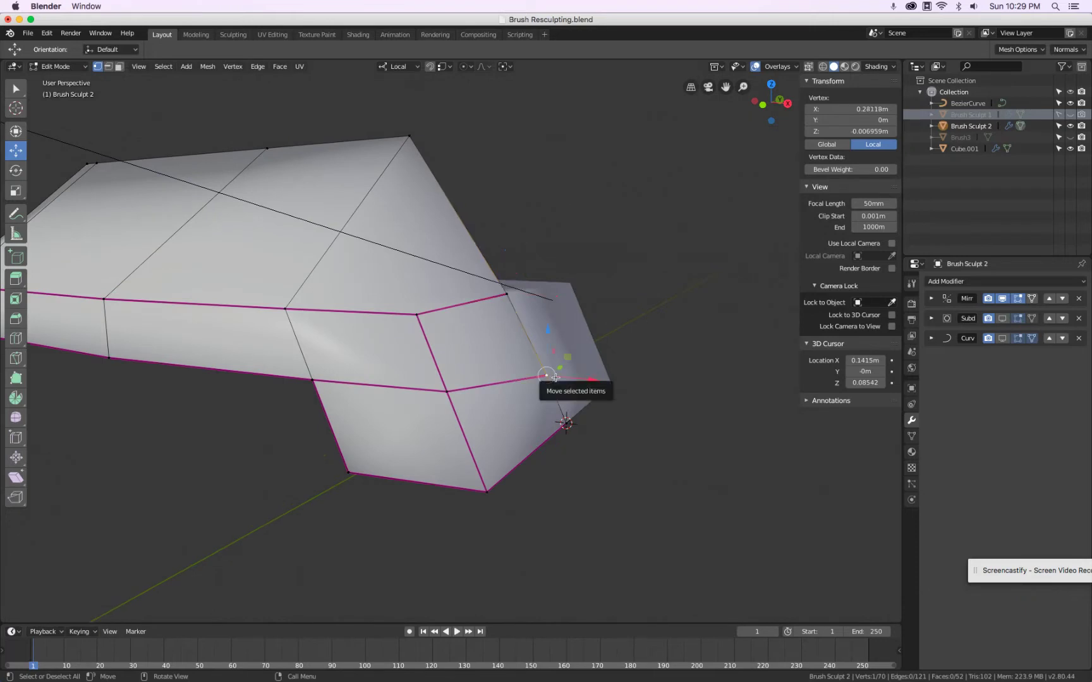
pyautogui.press('KP_1')
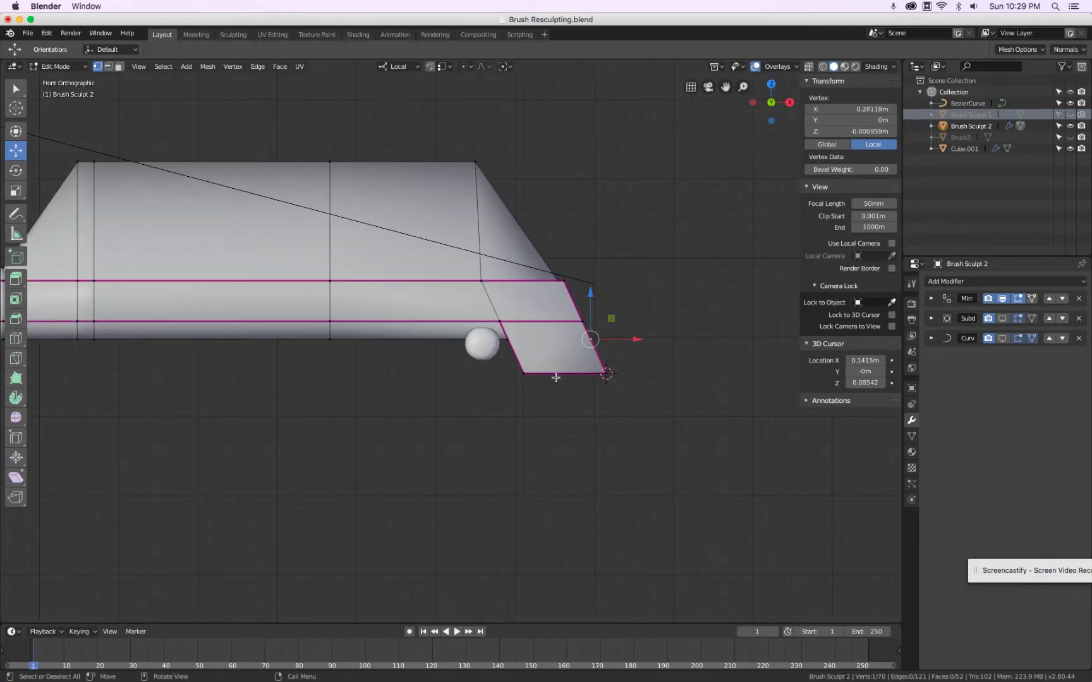
pyautogui.scroll(5, 624, 354)
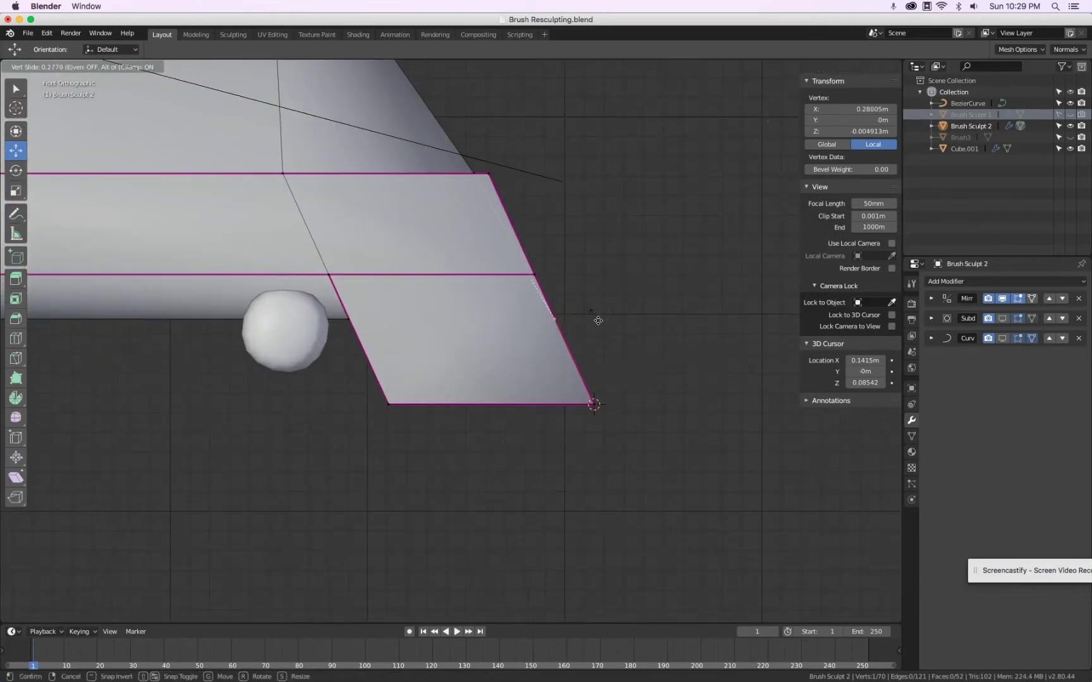
pyautogui.moveTo(607, 322)
pyautogui.keyDown('shift'); pyautogui.mouseDown(button='middle')
pyautogui.moveTo(594, 330)
pyautogui.moveTo(616, 333)
pyautogui.mouseUp(button='middle'); pyautogui.keyUp('shift')
pyautogui.moveTo(616, 333); pyautogui.dragTo(572, 367, button='middle')
pyautogui.scroll(-3, 601, 342)
pyautogui.press('g')
pyautogui.press('g')
pyautogui.click(564, 345)
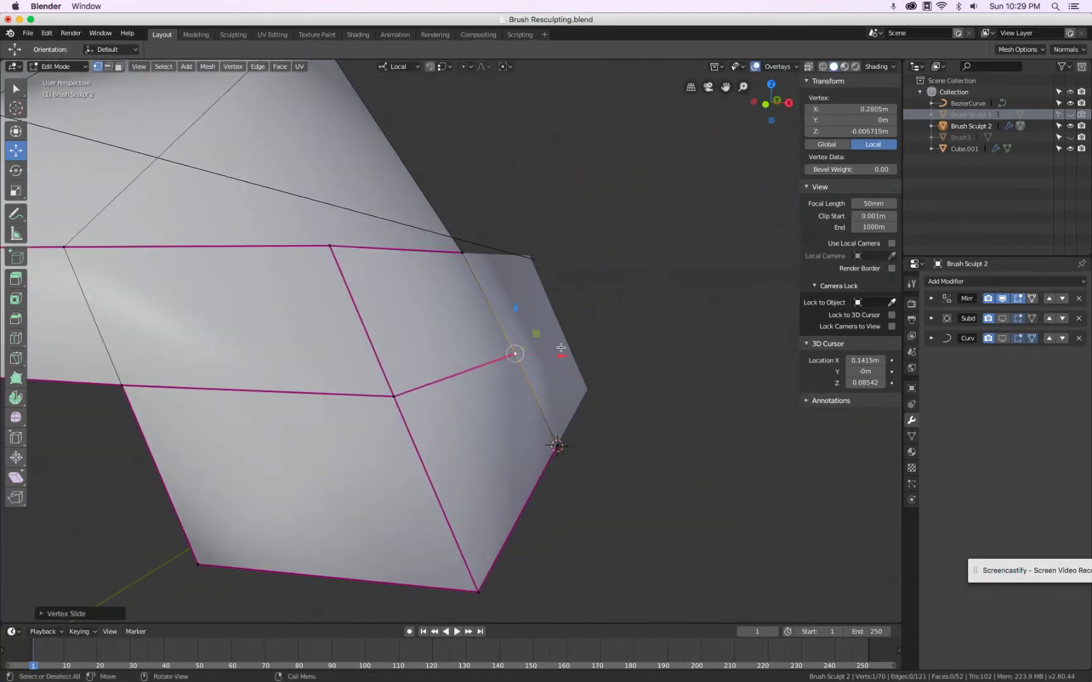
# Snap the 3D cursor to the lower crease corner vertex on the edge of the head's end face.
pyautogui.press('KP_1')
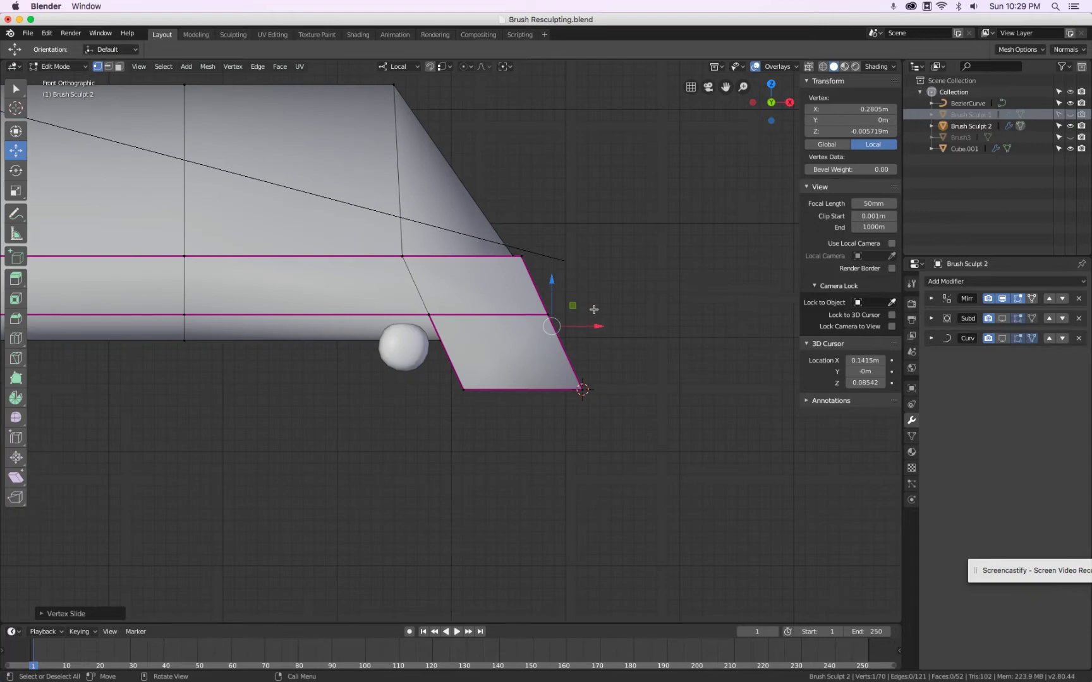
pyautogui.scroll(4, 593, 309)
pyautogui.click(500, 329)
pyautogui.scroll(-2, 571, 311)
pyautogui.moveTo(571, 310); pyautogui.dragTo(561, 314, button='middle')
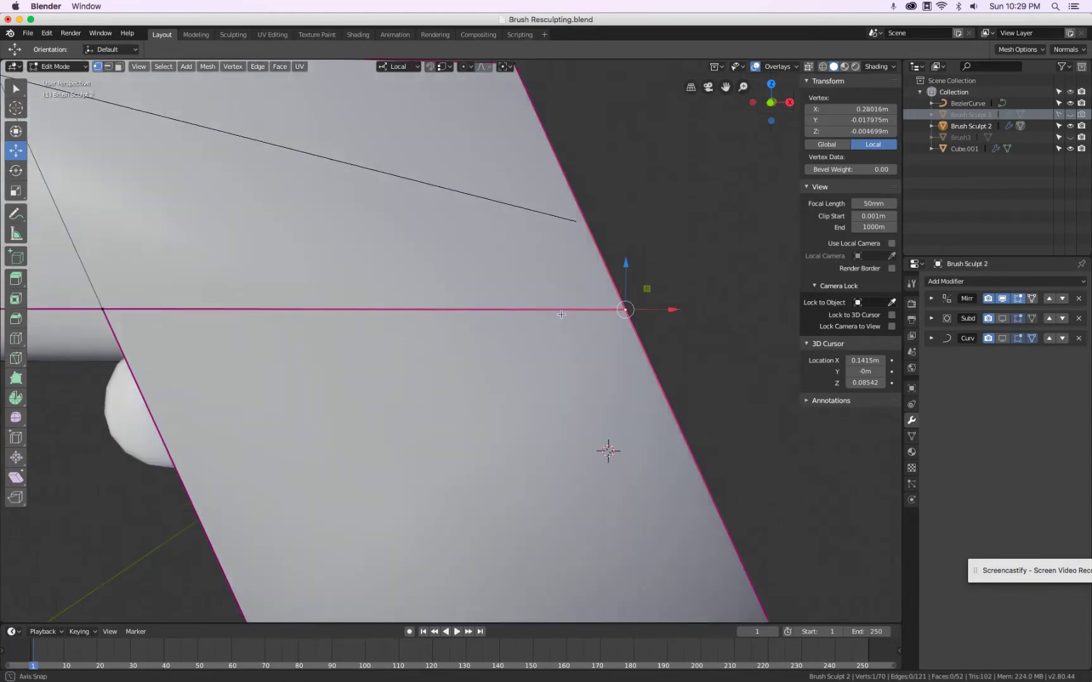
pyautogui.scroll(-5, 561, 314)
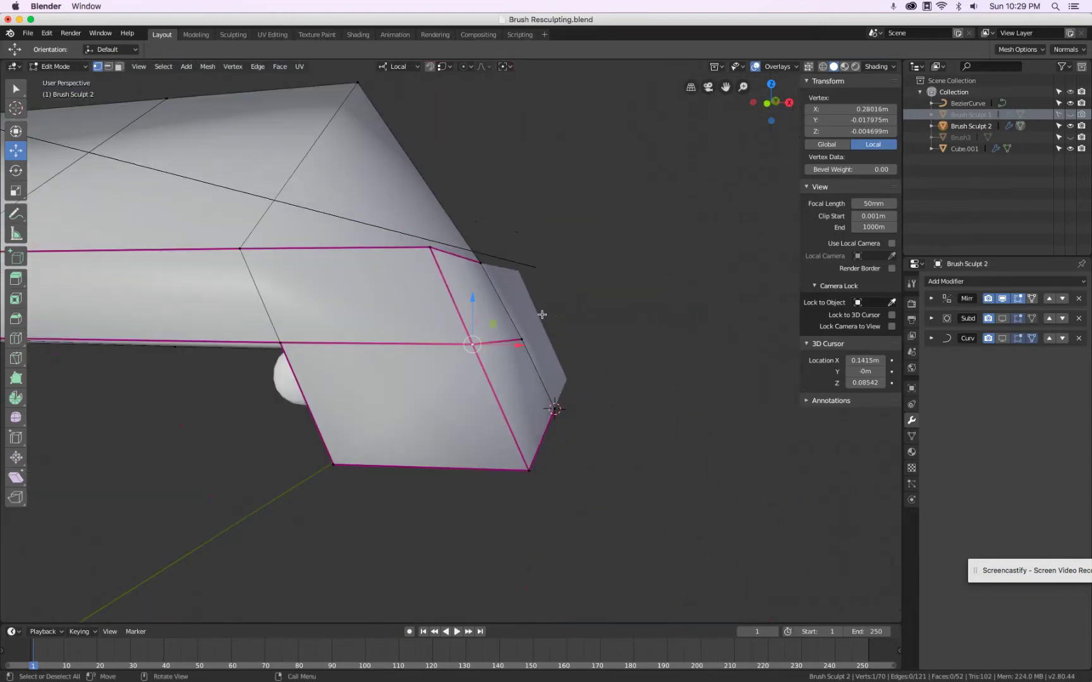
pyautogui.hotkey('shift', 's')
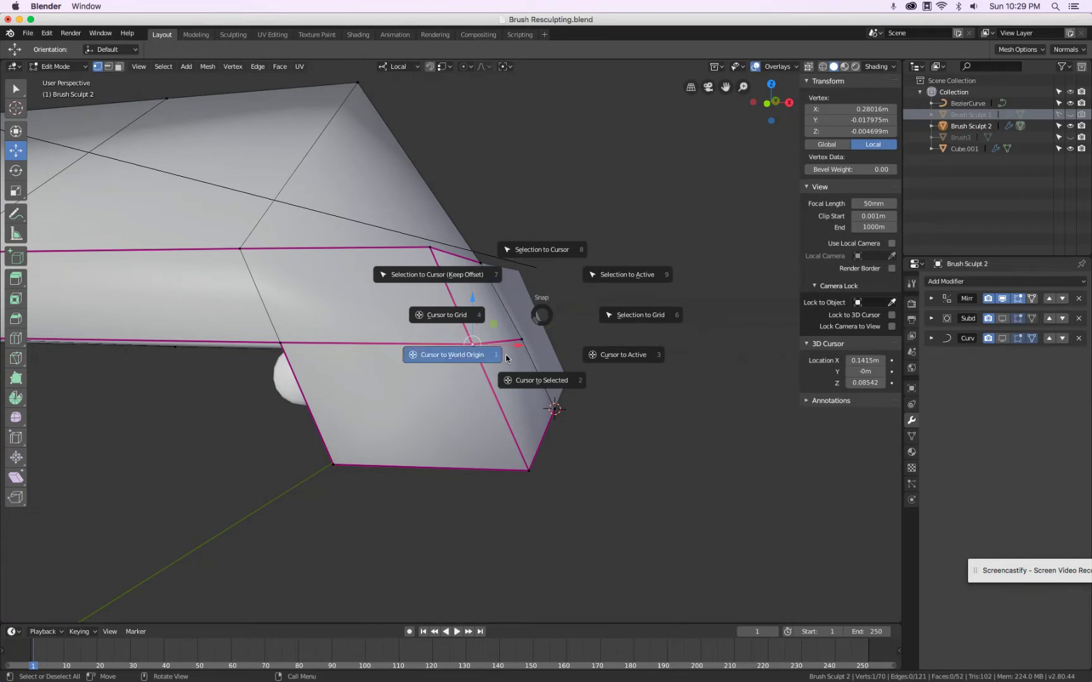
pyautogui.click(544, 380)
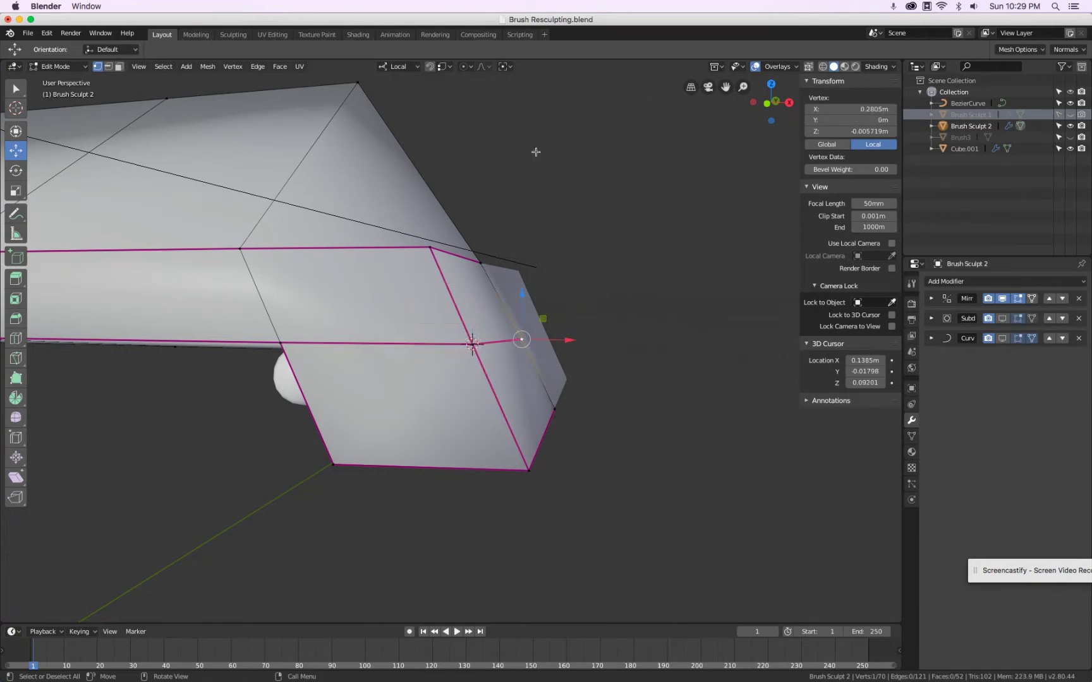
# Set the pivot point to the 3D cursor and scale the lower centre vertex to 0 along Z and X, aligning it with the corner.
pyautogui.click(504, 67)
pyautogui.click(505, 112)
pyautogui.write('sz0')
pyautogui.press('Return')
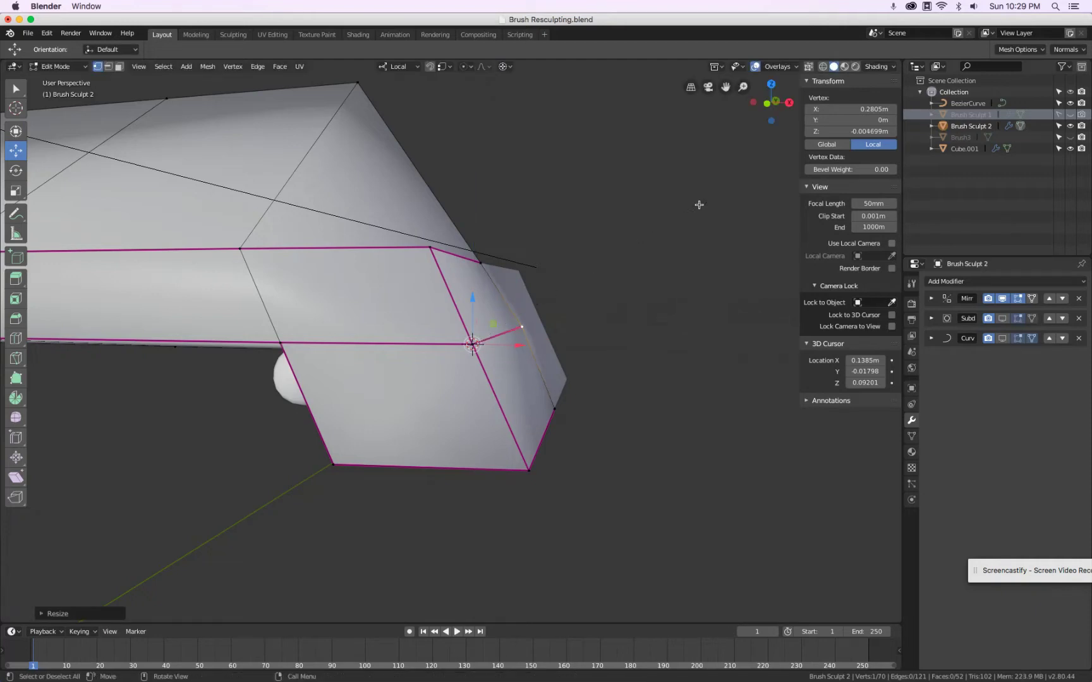
pyautogui.write('sx0')
pyautogui.press('Return')
pyautogui.moveTo(646, 273); pyautogui.dragTo(535, 288, button='middle')
pyautogui.press('Tab')
pyautogui.press('Tab')
# Select the upper crease edge loop along the brush's side and snap the 3D cursor to the selection.
pyautogui.keyDown('alt'); pyautogui.click(453, 285); pyautogui.keyUp('alt')
pyautogui.press('KP_3')
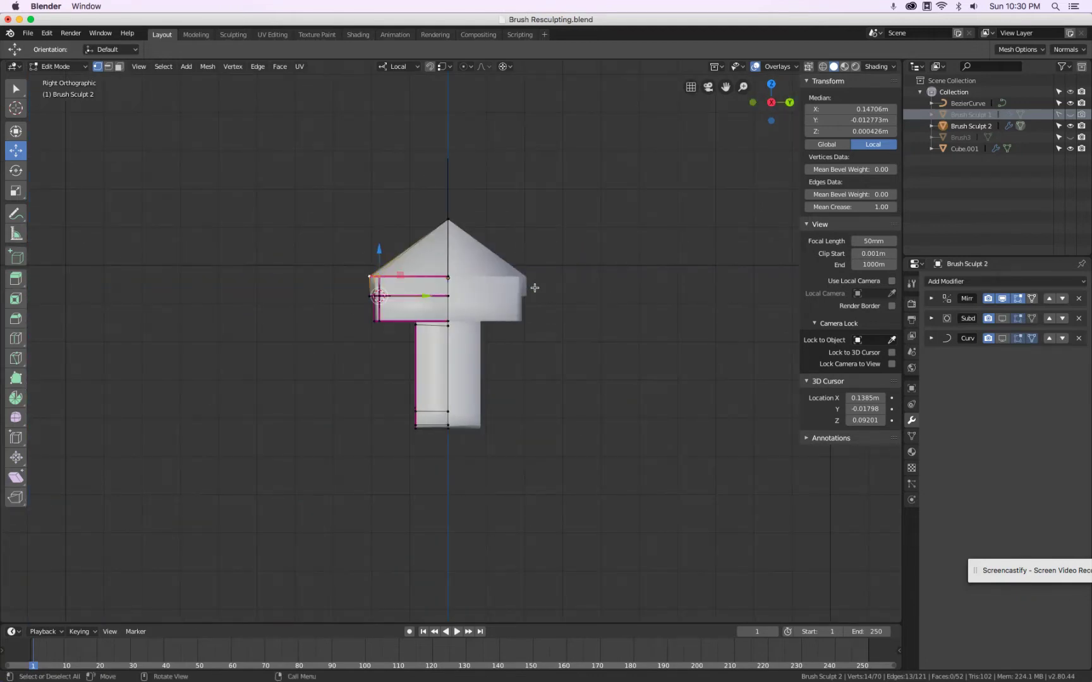
pyautogui.press('KP_1')
pyautogui.press('KP_7')
pyautogui.scroll(-4, 535, 288)
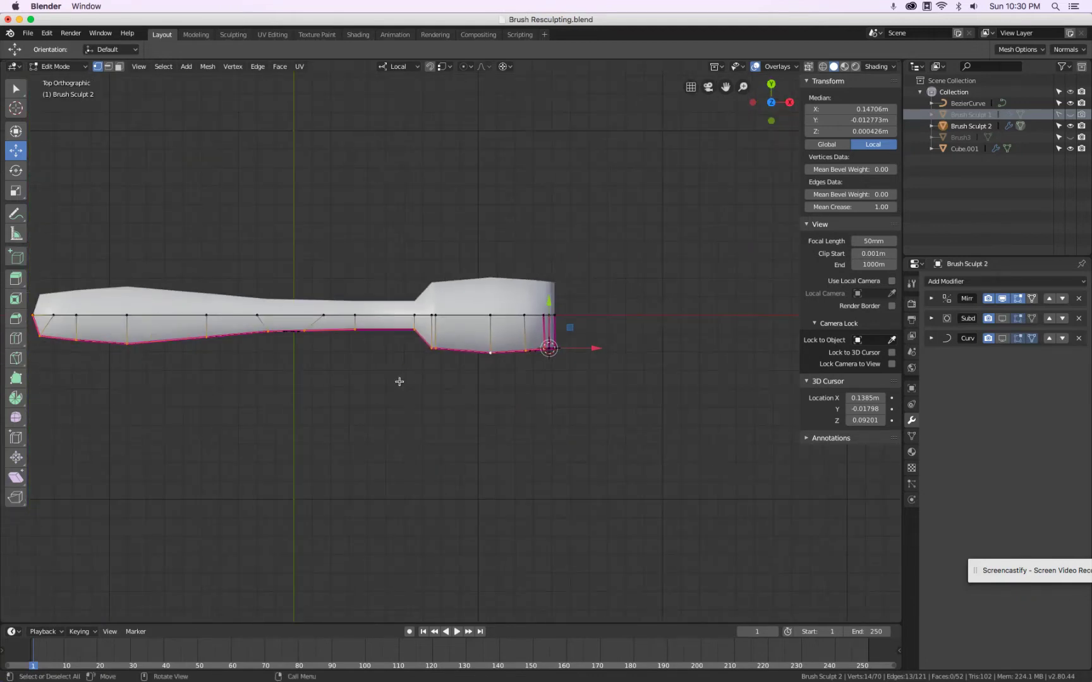
pyautogui.moveTo(400, 381)
pyautogui.mouseDown(button='middle')
pyautogui.moveTo(354, 366)
pyautogui.moveTo(442, 261)
pyautogui.mouseUp(button='middle')
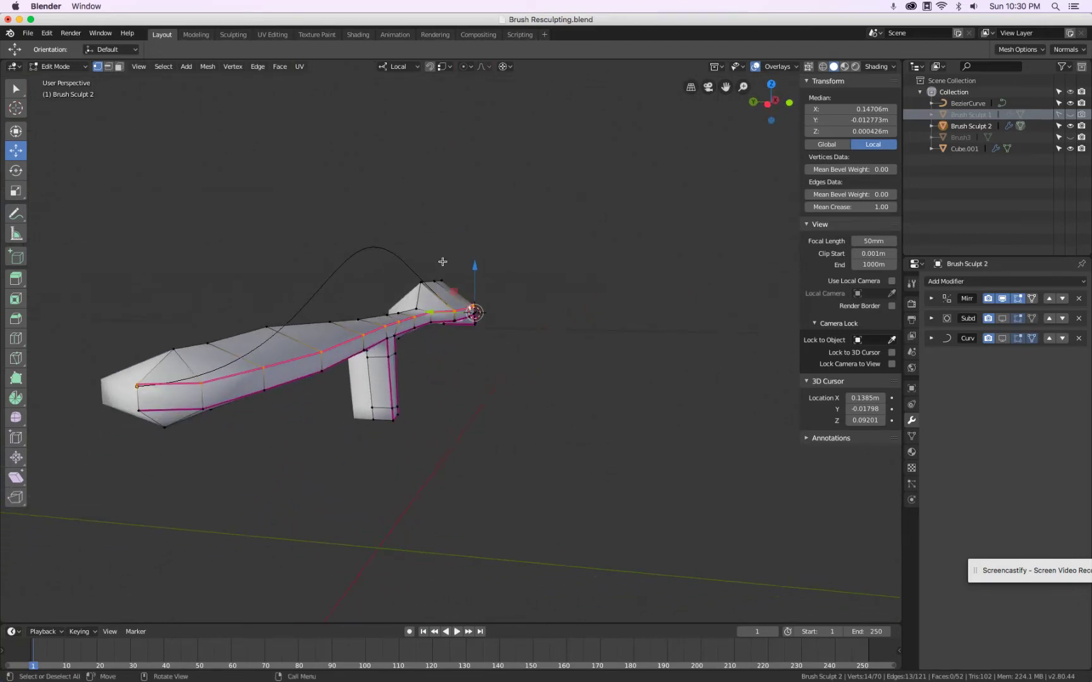
pyautogui.press('KP_7')
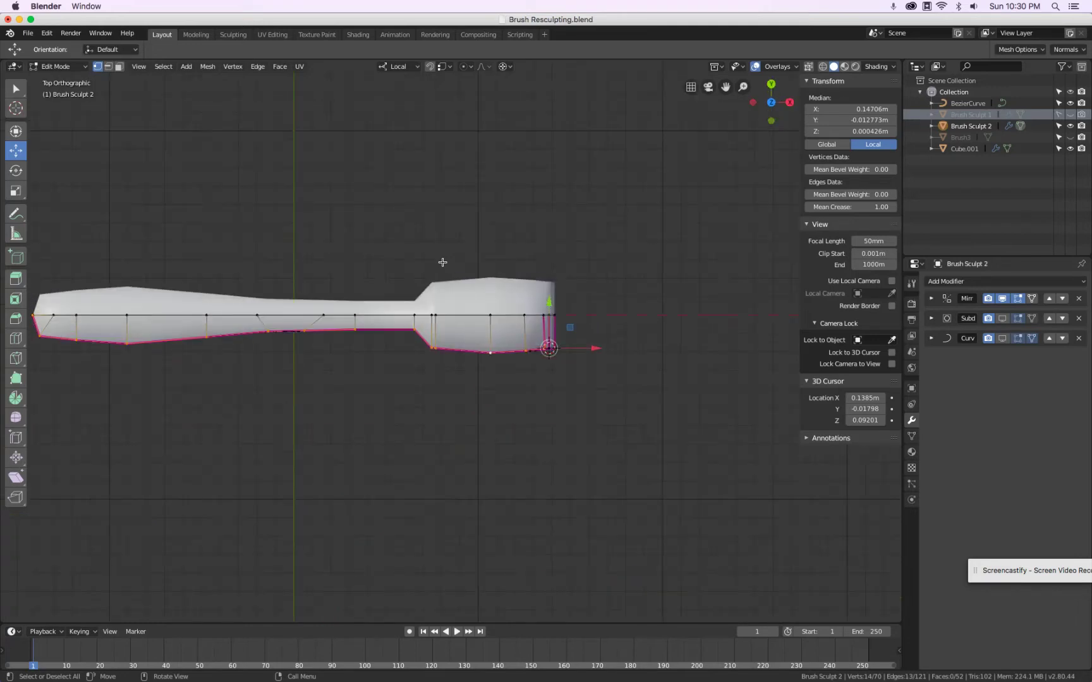
pyautogui.hotkey('shift', 's')
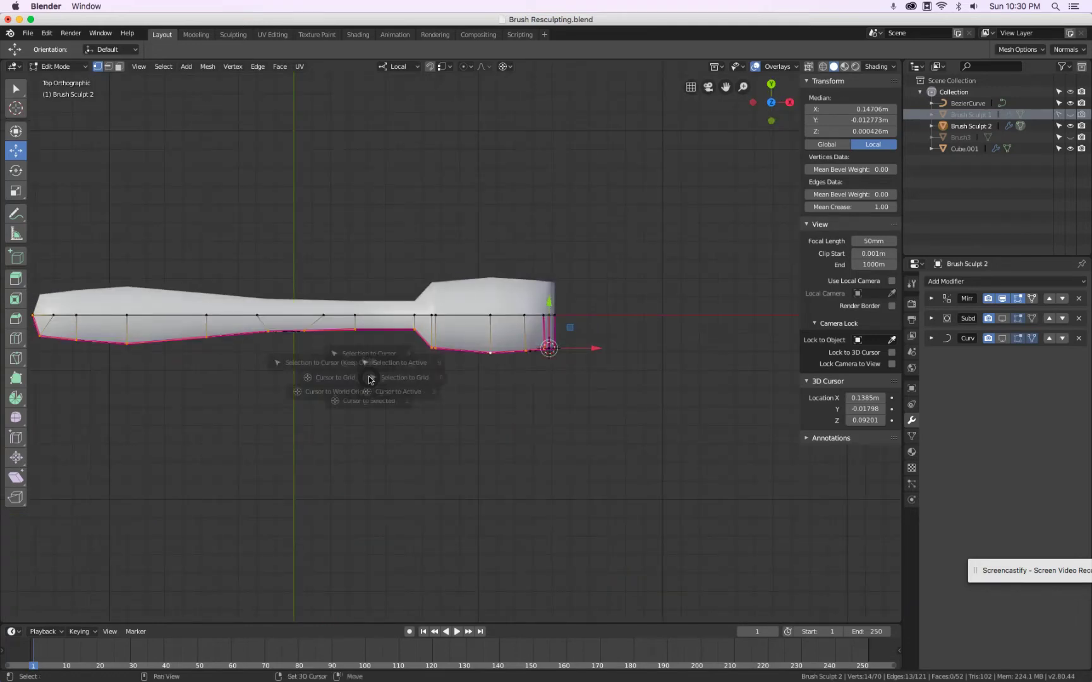
pyautogui.click(372, 437)
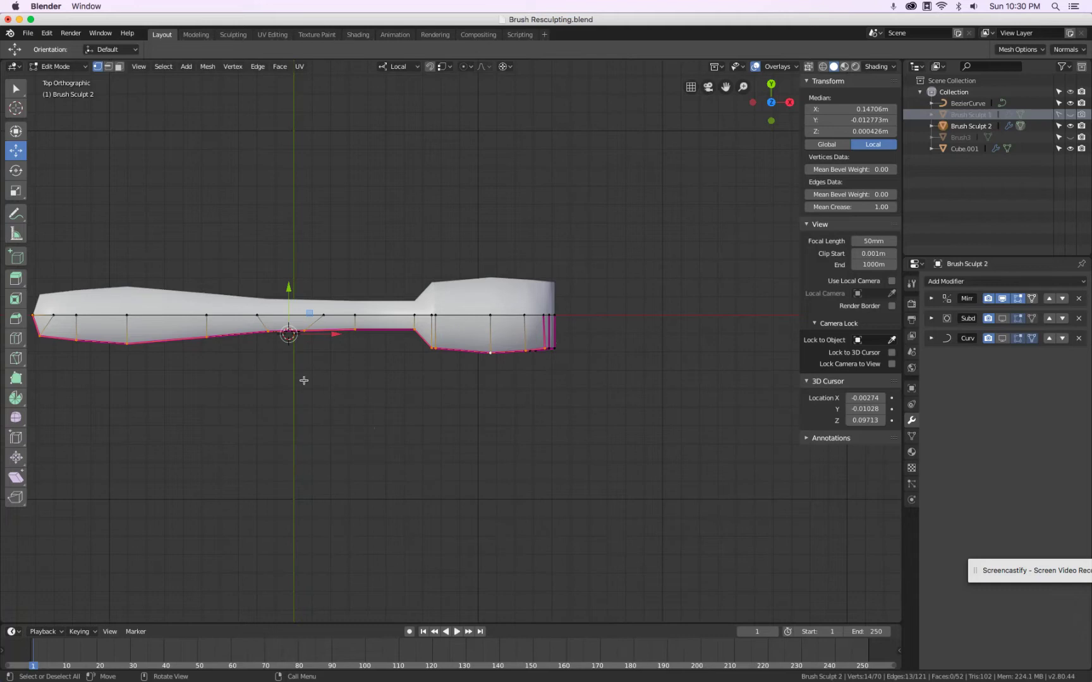
# Extend the selection to all outer side faces of the brush half, including the downward leg and the head's tip.
pyautogui.press('KP_1')
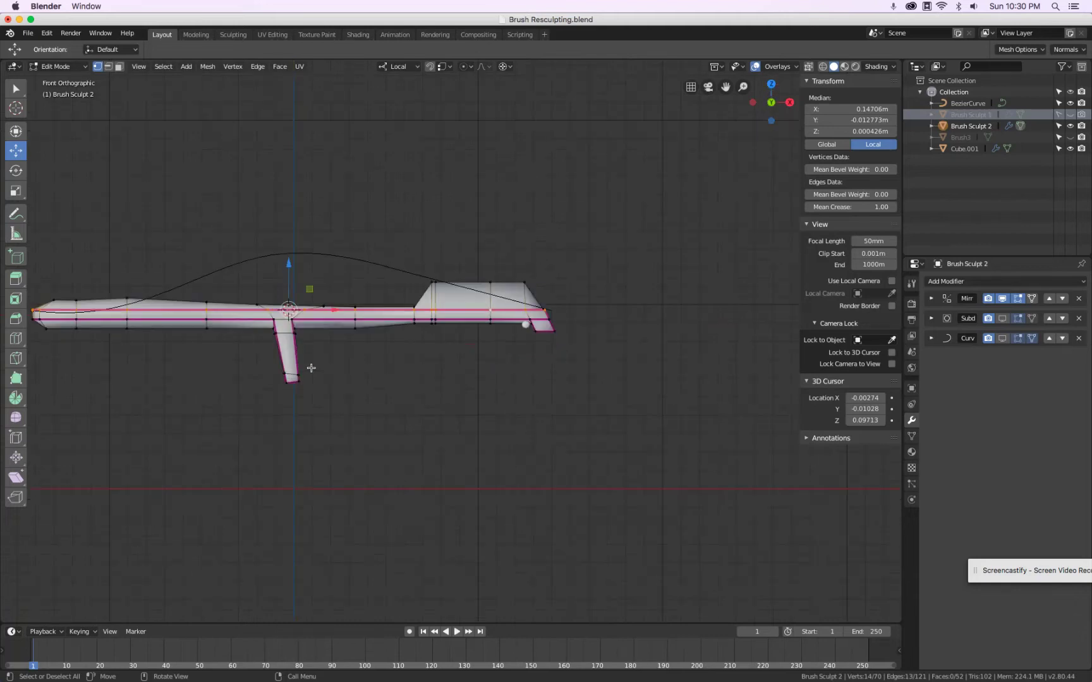
pyautogui.press('KP_3')
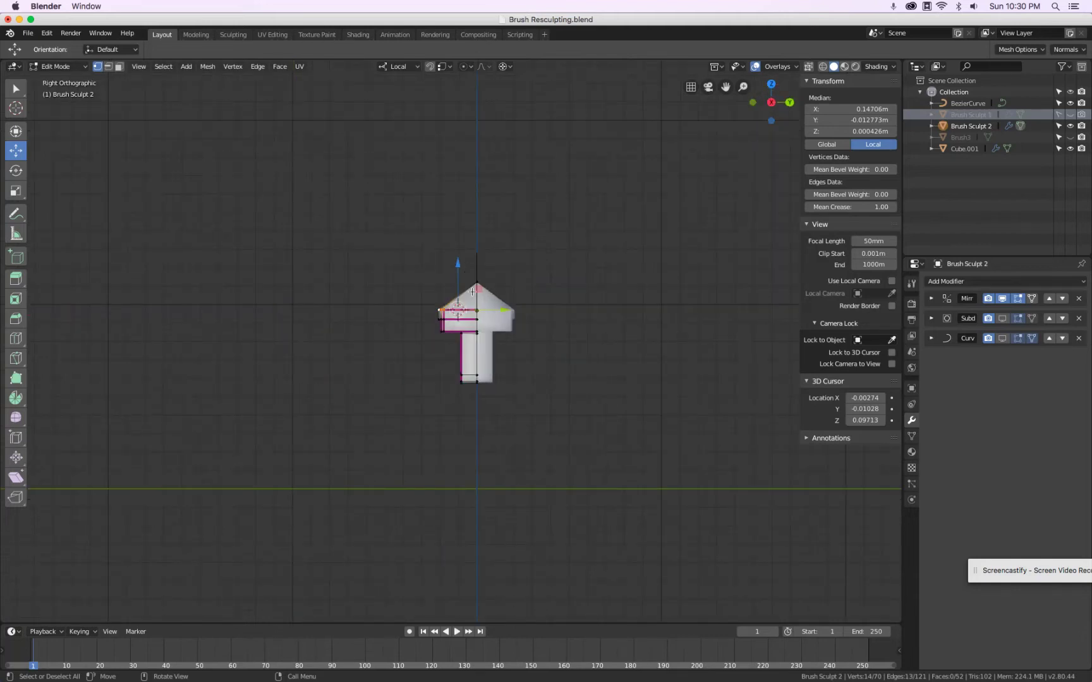
pyautogui.scroll(5, 473, 292)
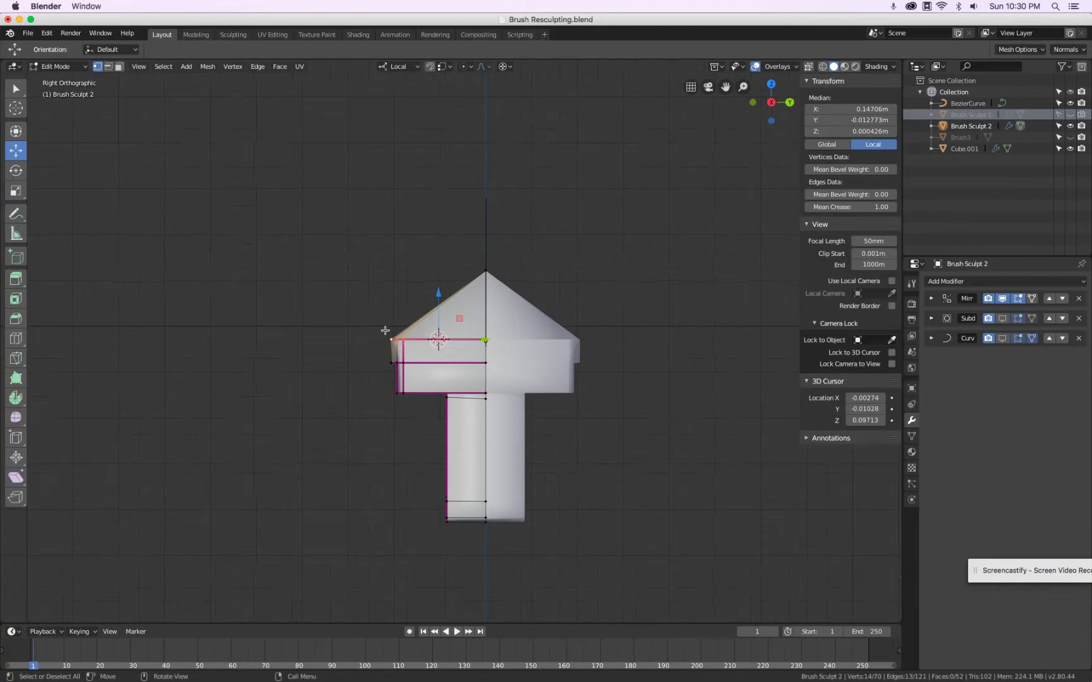
pyautogui.moveTo(381, 301)
pyautogui.mouseDown()
pyautogui.moveTo(451, 541)
pyautogui.moveTo(468, 550)
pyautogui.mouseUp()
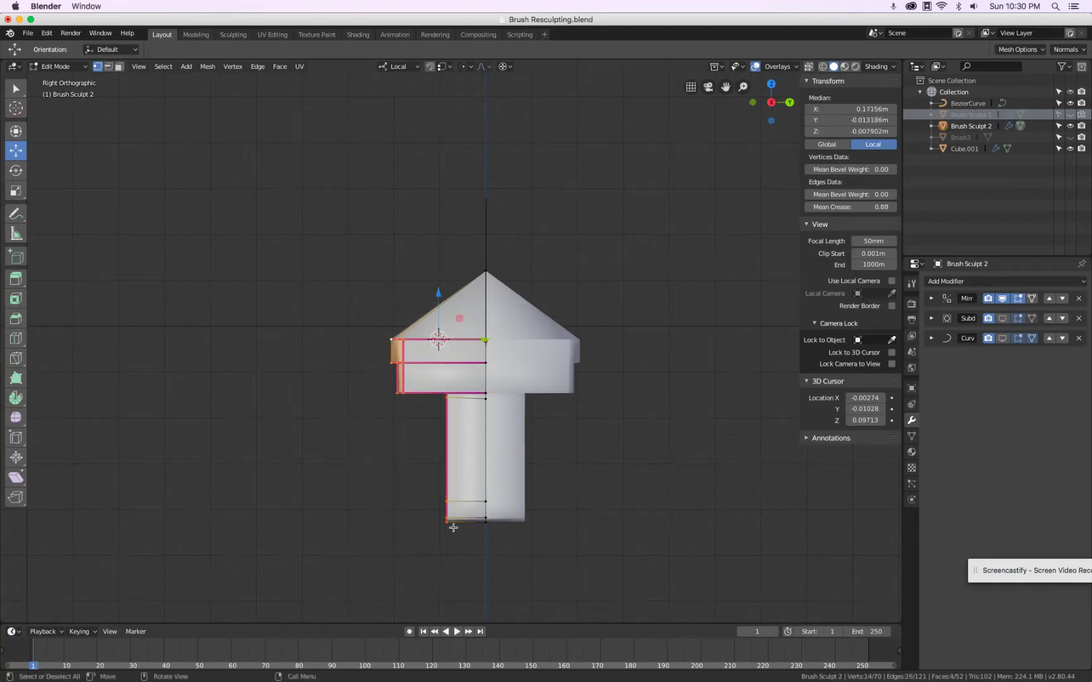
pyautogui.moveTo(385, 426); pyautogui.dragTo(460, 444, button='middle')
pyautogui.moveTo(322, 402); pyautogui.dragTo(715, 358, button='middle')
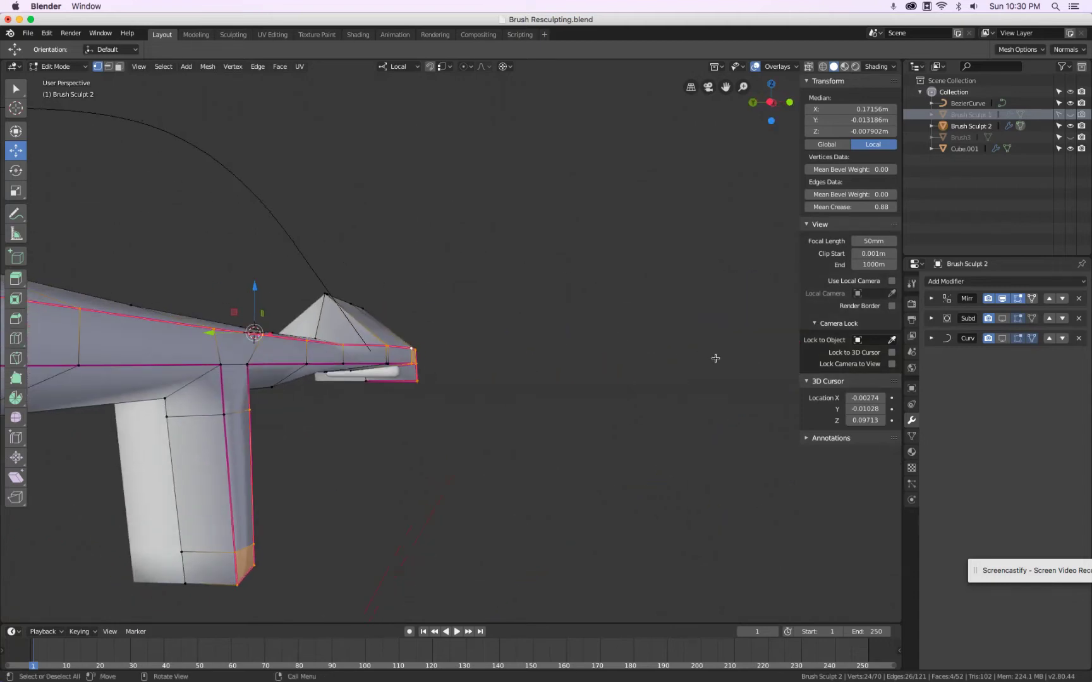
pyautogui.press('KP_1')
pyautogui.scroll(-3, 716, 357)
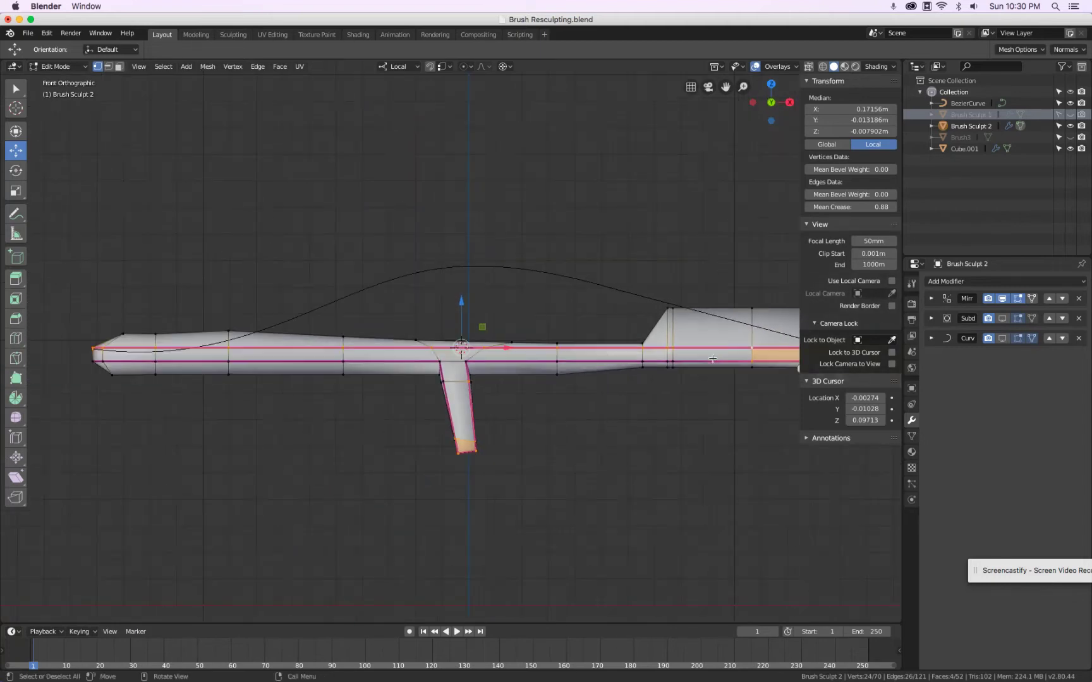
pyautogui.scroll(3, 365, 358)
pyautogui.keyDown('alt'); pyautogui.keyDown('shift'); pyautogui.click(366, 374); pyautogui.keyUp('shift'); pyautogui.keyUp('alt')
pyautogui.keyDown('alt'); pyautogui.keyDown('shift'); pyautogui.click(365, 374); pyautogui.keyUp('shift'); pyautogui.keyUp('alt')
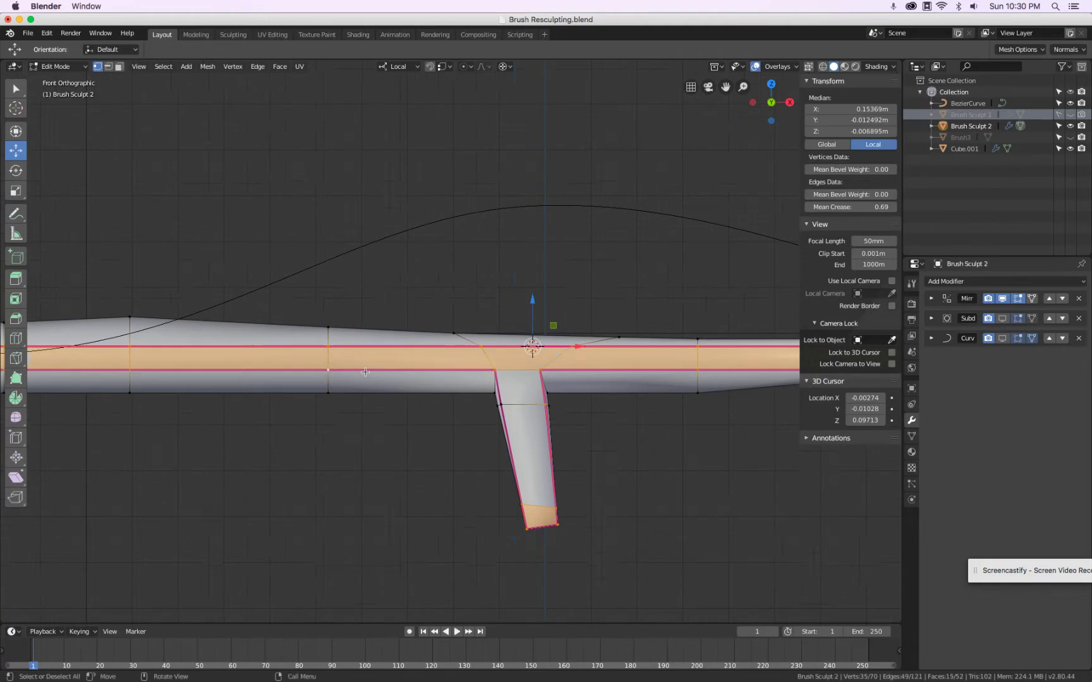
pyautogui.scroll(-2, 329, 368)
pyautogui.moveTo(431, 384)
pyautogui.mouseDown(button='middle')
pyautogui.moveTo(478, 312)
pyautogui.moveTo(438, 332)
pyautogui.moveTo(421, 362)
pyautogui.moveTo(341, 382)
pyautogui.moveTo(222, 361)
pyautogui.moveTo(426, 362)
pyautogui.moveTo(168, 487)
pyautogui.mouseUp(button='middle')
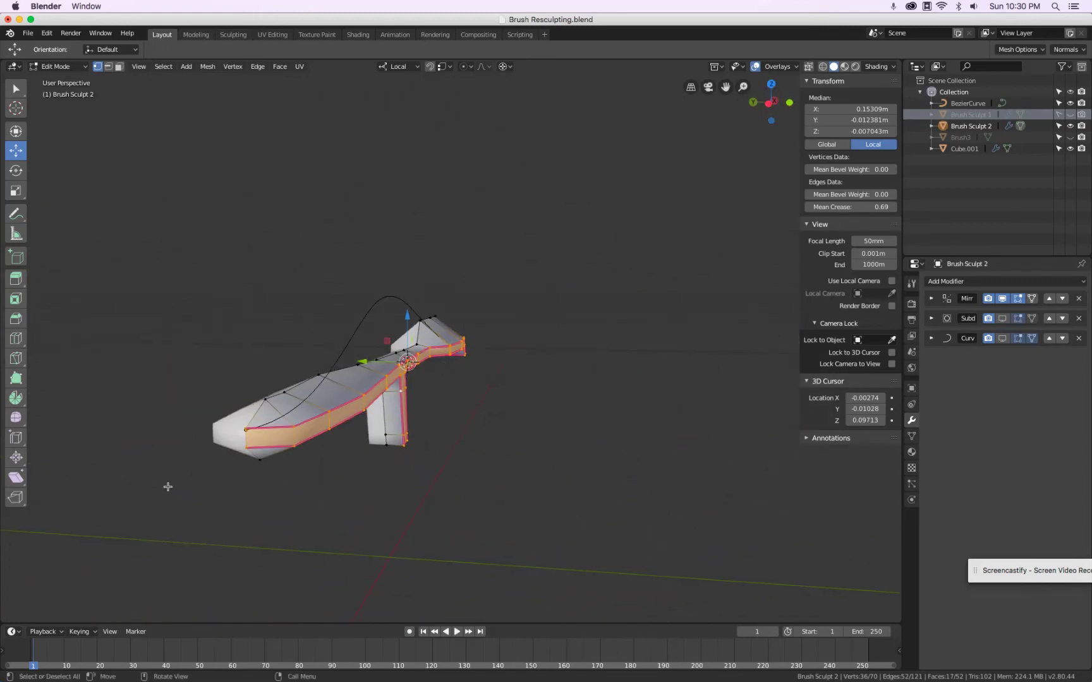
# Activate the Shear tool and try shearing the selected side faces outward.
pyautogui.press('KP_3')
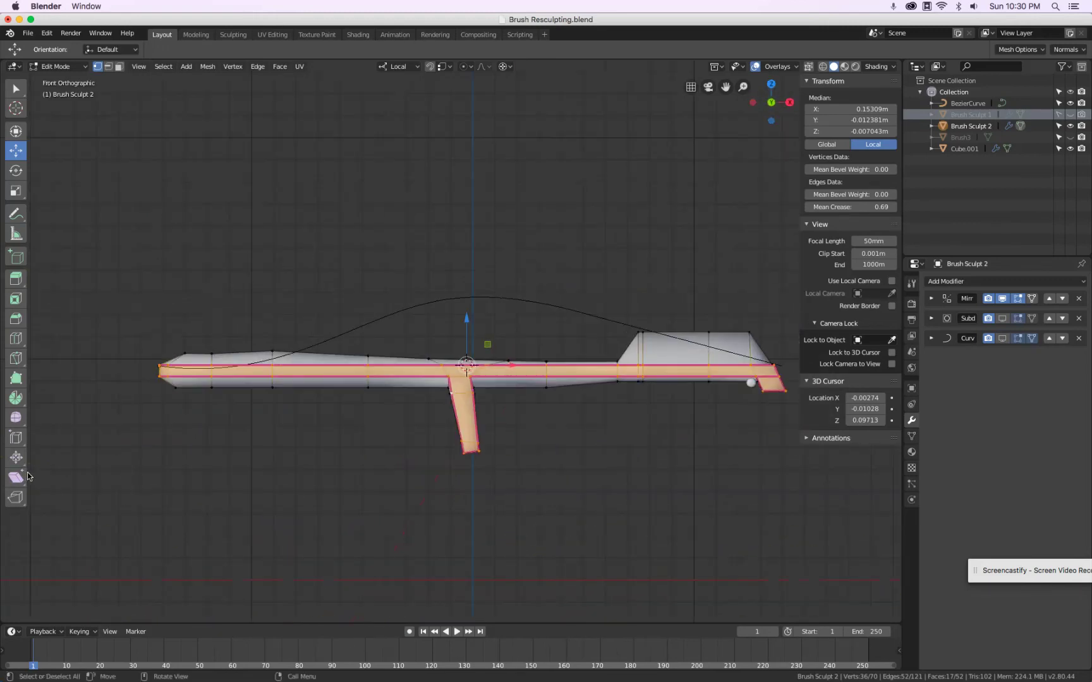
pyautogui.click(19, 481)
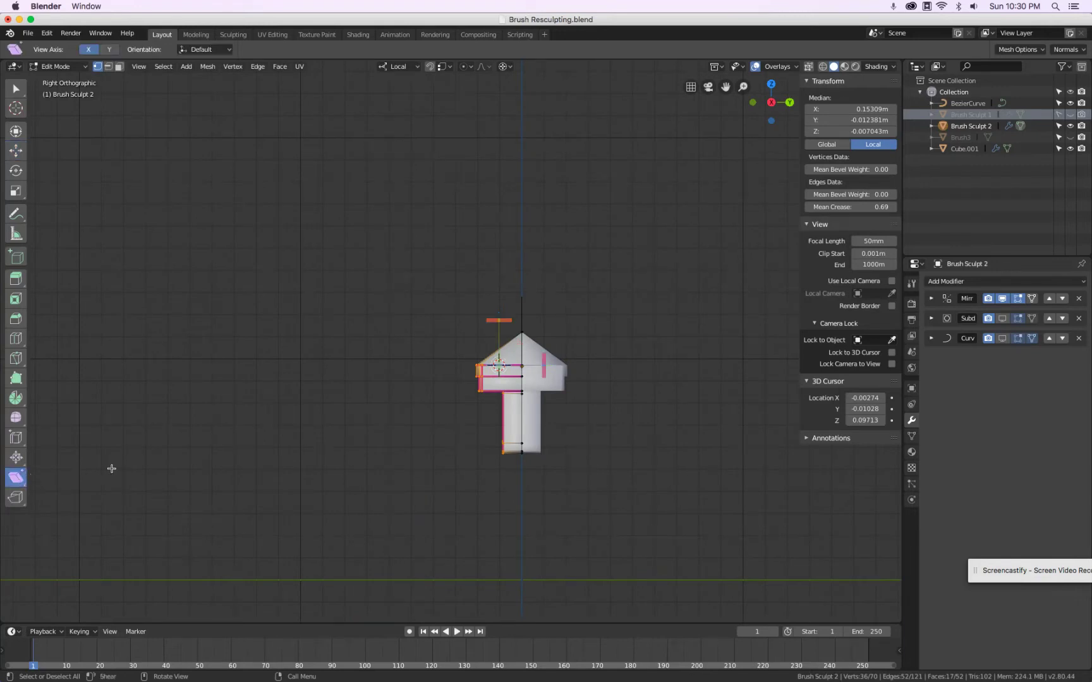
pyautogui.moveTo(353, 361); pyautogui.dragTo(593, 361, button='middle')
pyautogui.scroll(2, 415, 321)
pyautogui.scroll(-1, 424, 327)
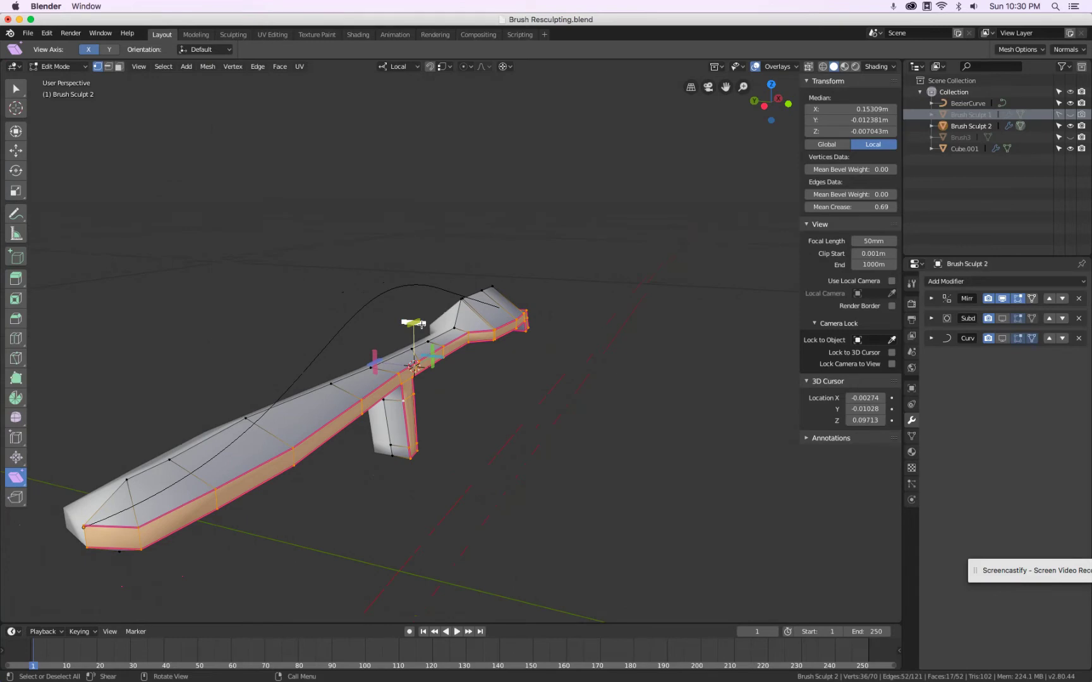
pyautogui.moveTo(420, 324); pyautogui.dragTo(486, 333)
pyautogui.press('Escape')
# Deselect the two centre-line vertices at the end of the long handle.
pyautogui.keyDown('shift'); pyautogui.click(90, 555); pyautogui.keyUp('shift')
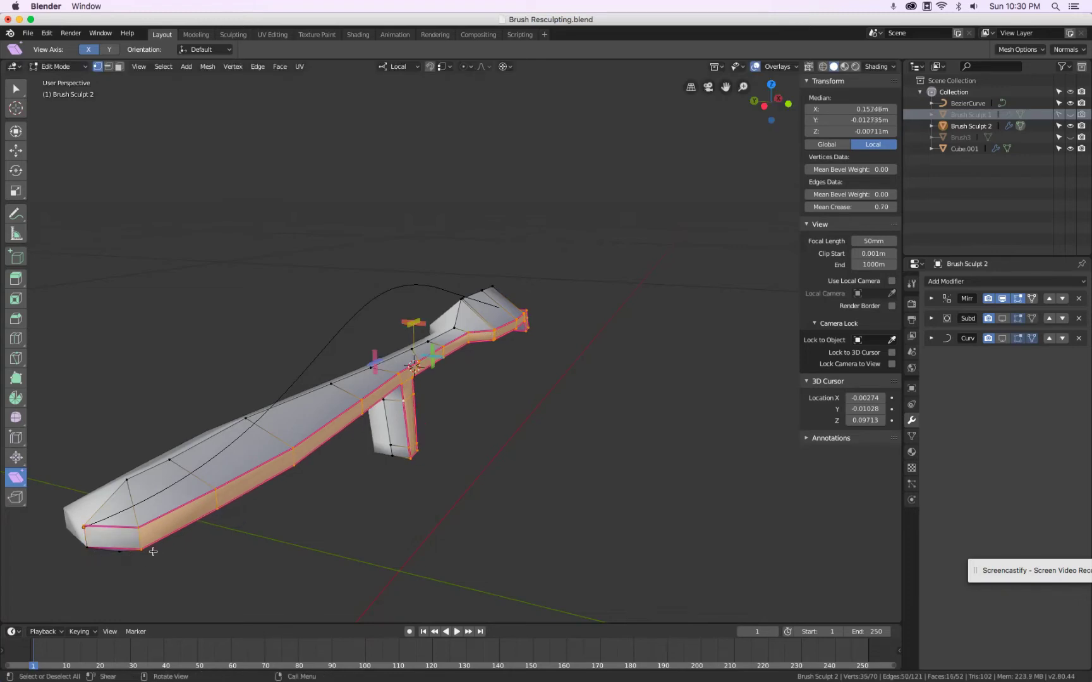
pyautogui.moveTo(613, 406)
pyautogui.mouseDown(button='middle')
pyautogui.moveTo(474, 382)
pyautogui.moveTo(419, 390)
pyautogui.moveTo(389, 366)
pyautogui.moveTo(609, 419)
pyautogui.moveTo(627, 400)
pyautogui.mouseUp(button='middle')
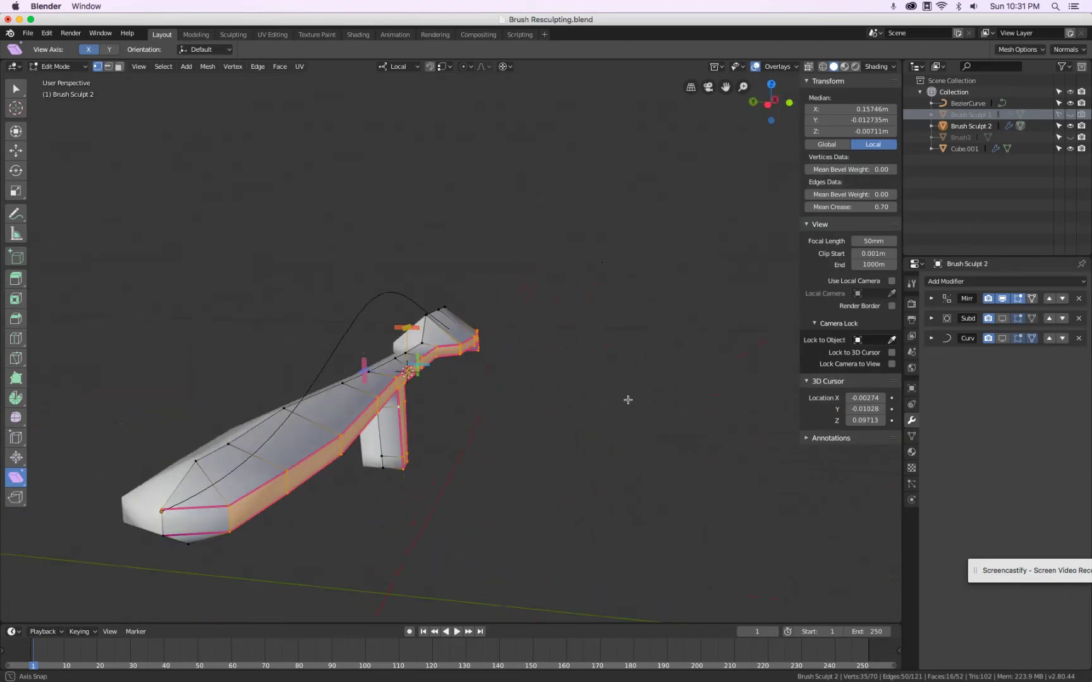
pyautogui.keyDown('shift'); pyautogui.click(162, 509); pyautogui.keyUp('shift')
# Shear the selected side faces about the 3D cursor so the leg and lower sides flare outward.
pyautogui.moveTo(386, 356); pyautogui.dragTo(400, 354, button='middle')
pyautogui.moveTo(418, 326); pyautogui.dragTo(455, 331)
pyautogui.press('KP_3')
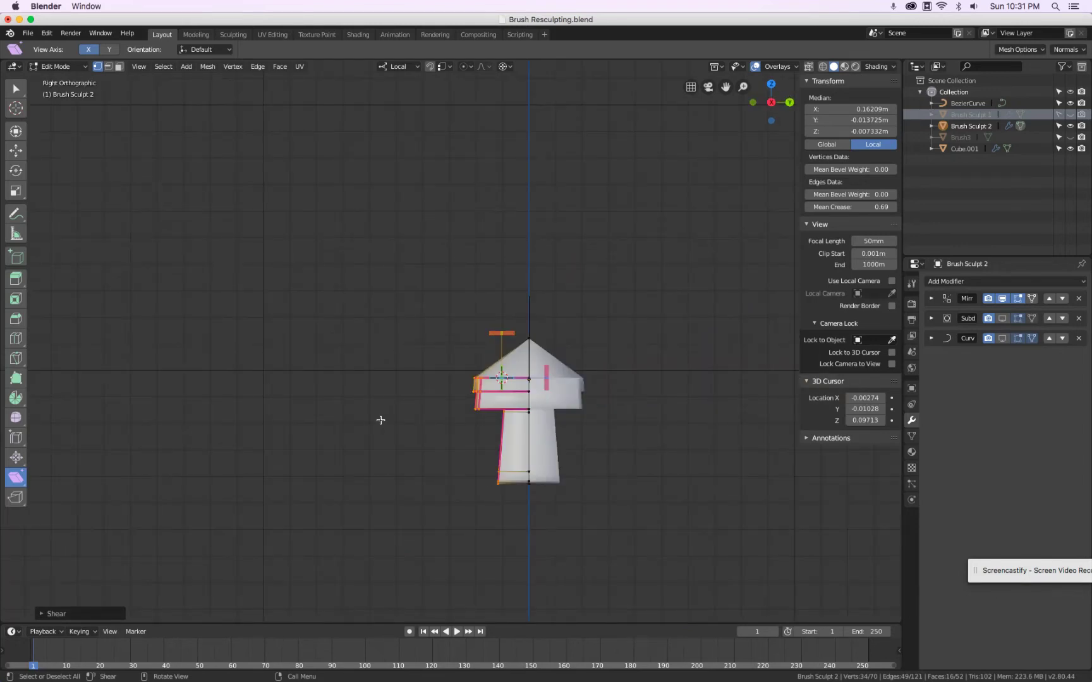
pyautogui.scroll(3, 488, 343)
pyautogui.moveTo(509, 358)
pyautogui.mouseDown()
pyautogui.moveTo(418, 351)
pyautogui.moveTo(885, 411)
pyautogui.moveTo(560, 399)
pyautogui.moveTo(515, 358)
pyautogui.mouseUp()
# Show the Brush3 reference sculpt and reduce the shear of the side faces to follow its shape.
pyautogui.click(1070, 137)
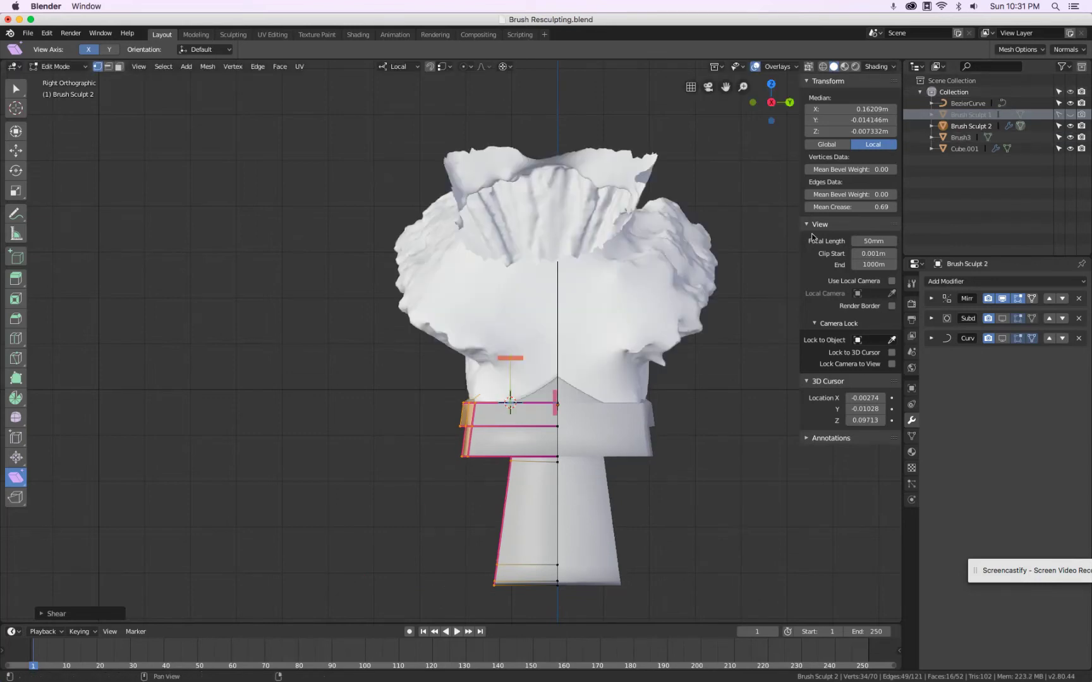
pyautogui.moveTo(413, 403)
pyautogui.mouseDown(button='middle')
pyautogui.moveTo(419, 471)
pyautogui.moveTo(512, 399)
pyautogui.mouseUp(button='middle')
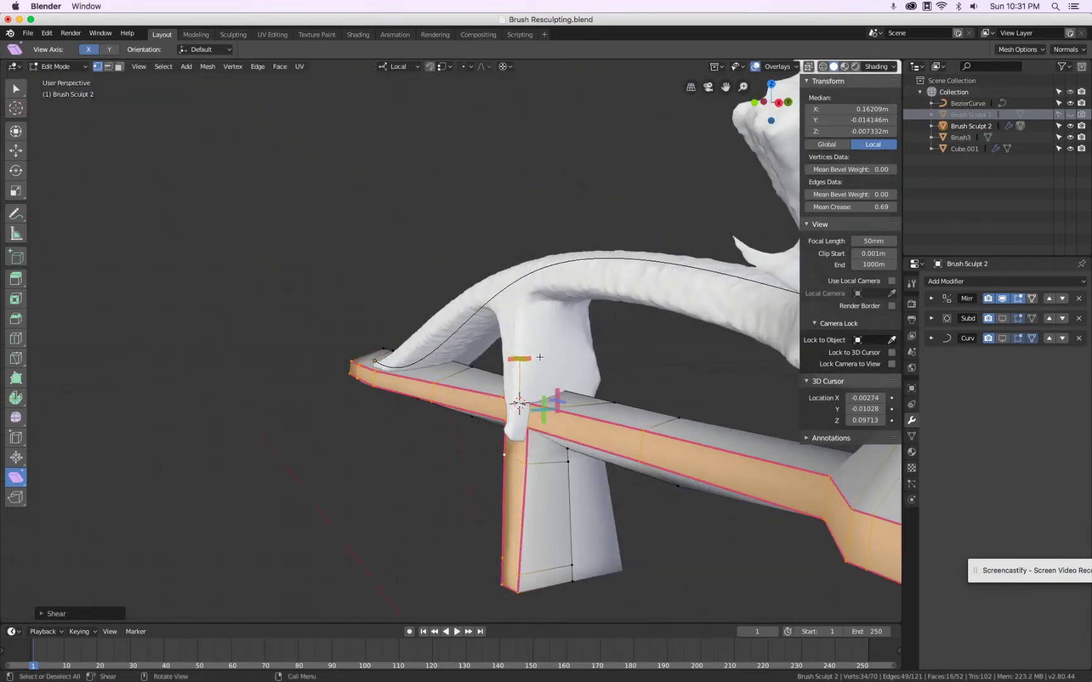
pyautogui.moveTo(534, 358); pyautogui.dragTo(605, 369)
pyautogui.moveTo(606, 369); pyautogui.dragTo(354, 379, button='middle')
# Enable the Subdivision and Curve modifiers in the viewport, shear the side faces slightly outward against Brush3, and hide Brush3 again.
pyautogui.click(1001, 320)
pyautogui.click(1001, 338)
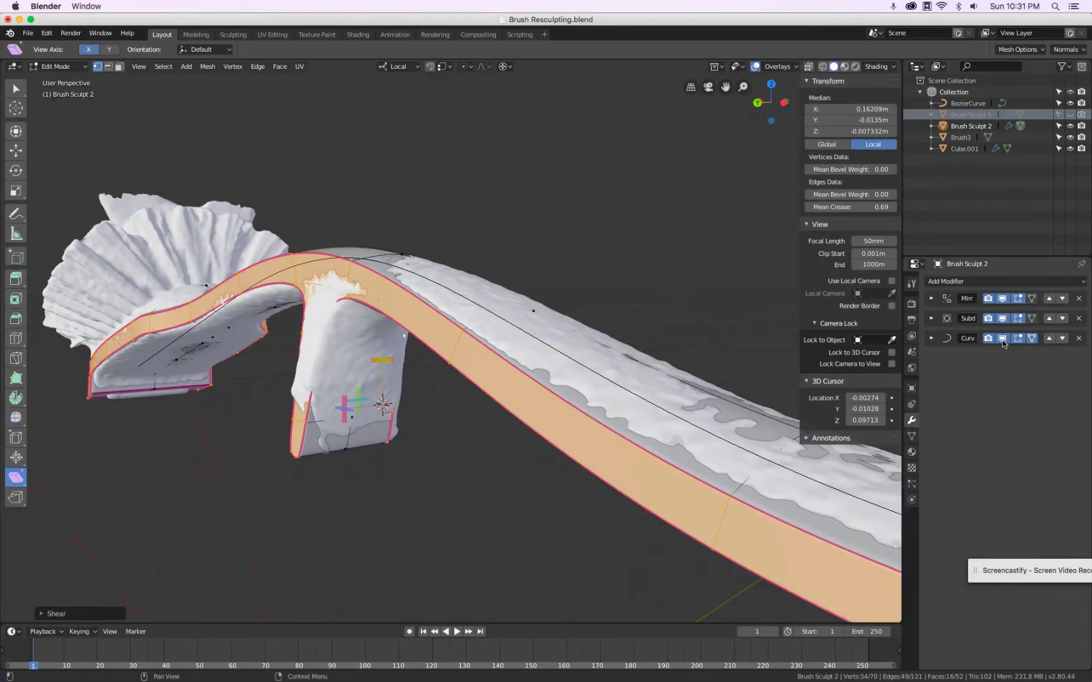
pyautogui.moveTo(498, 403); pyautogui.dragTo(407, 390, button='middle')
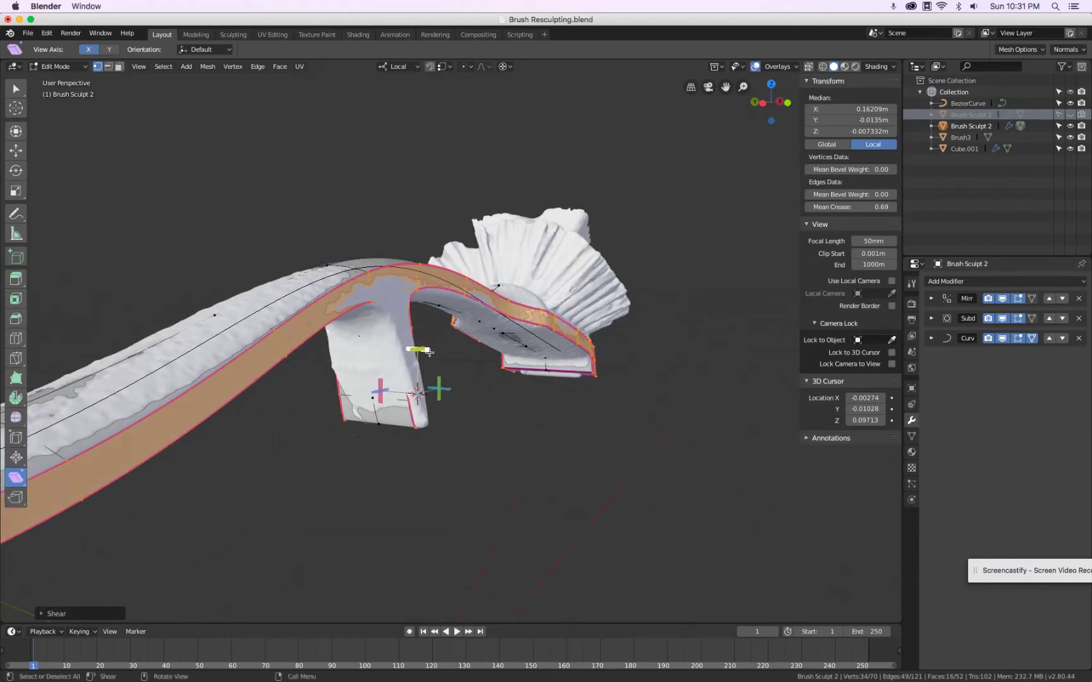
pyautogui.moveTo(429, 352); pyautogui.dragTo(456, 348)
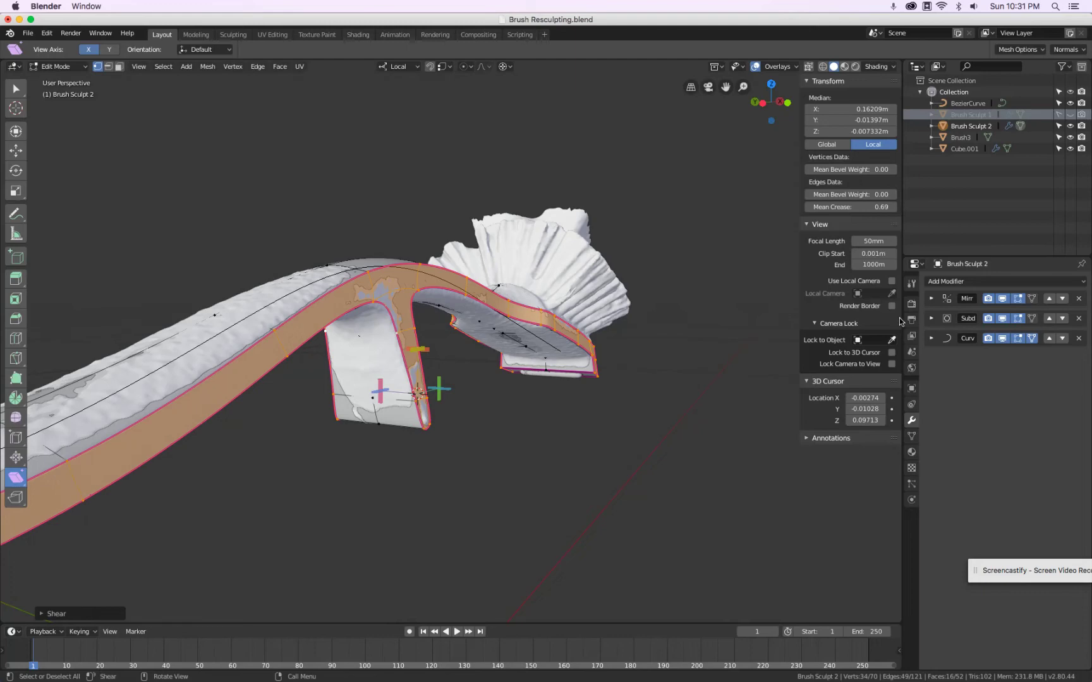
pyautogui.click(1070, 137)
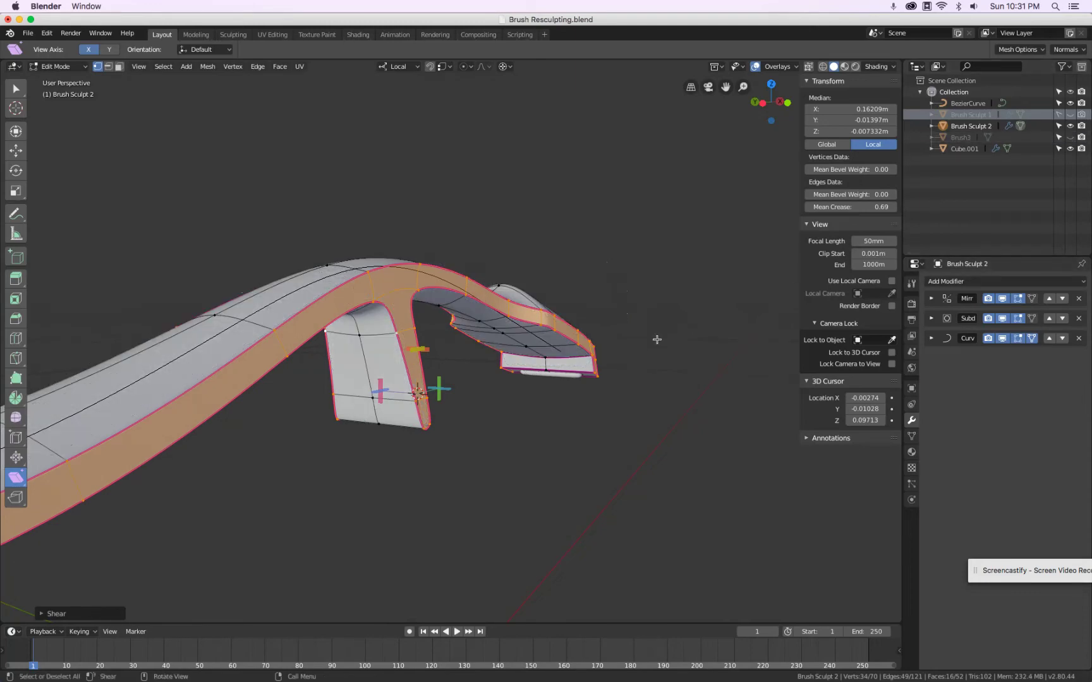
# Examine the smoothed brush in Object Mode from the front, side and top views.
pyautogui.press('Tab')
pyautogui.moveTo(653, 338)
pyautogui.mouseDown(button='middle')
pyautogui.moveTo(532, 409)
pyautogui.moveTo(534, 399)
pyautogui.moveTo(453, 395)
pyautogui.moveTo(463, 492)
pyautogui.moveTo(541, 361)
pyautogui.moveTo(692, 367)
pyautogui.moveTo(602, 384)
pyautogui.moveTo(589, 492)
pyautogui.moveTo(597, 545)
pyautogui.moveTo(593, 78)
pyautogui.moveTo(587, 365)
pyautogui.moveTo(719, 319)
pyautogui.moveTo(638, 353)
pyautogui.moveTo(458, 344)
pyautogui.moveTo(523, 332)
pyautogui.moveTo(455, 311)
pyautogui.moveTo(410, 318)
pyautogui.moveTo(570, 327)
pyautogui.moveTo(626, 293)
pyautogui.moveTo(473, 324)
pyautogui.mouseUp(button='middle')
pyautogui.scroll(3, 502, 315)
pyautogui.scroll(-1, 501, 314)
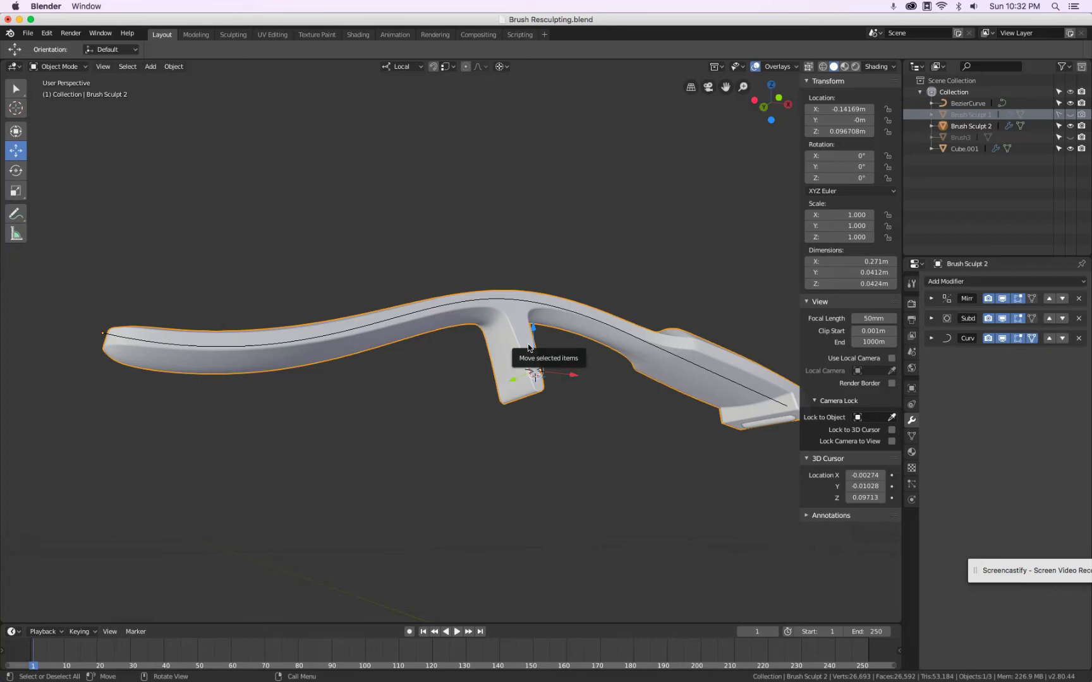
pyautogui.moveTo(569, 351)
pyautogui.mouseDown(button='middle')
pyautogui.moveTo(609, 351)
pyautogui.moveTo(606, 338)
pyautogui.moveTo(382, 331)
pyautogui.moveTo(358, 318)
pyautogui.moveTo(307, 338)
pyautogui.moveTo(251, 466)
pyautogui.moveTo(308, 394)
pyautogui.moveTo(493, 354)
pyautogui.mouseUp(button='middle')
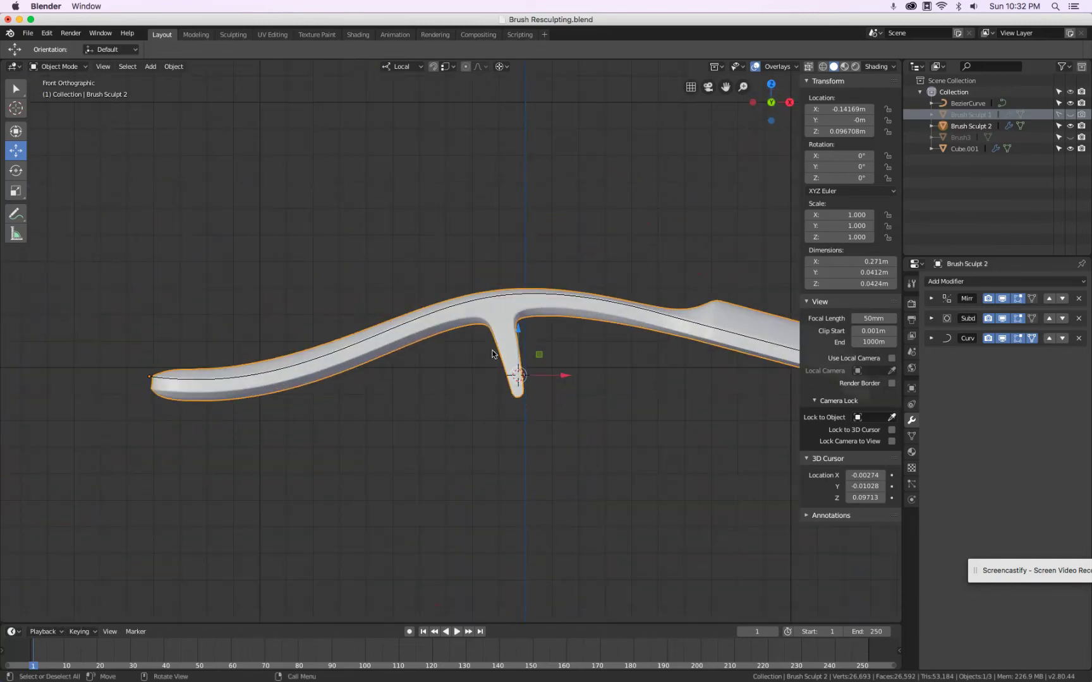
pyautogui.press('KP_3')
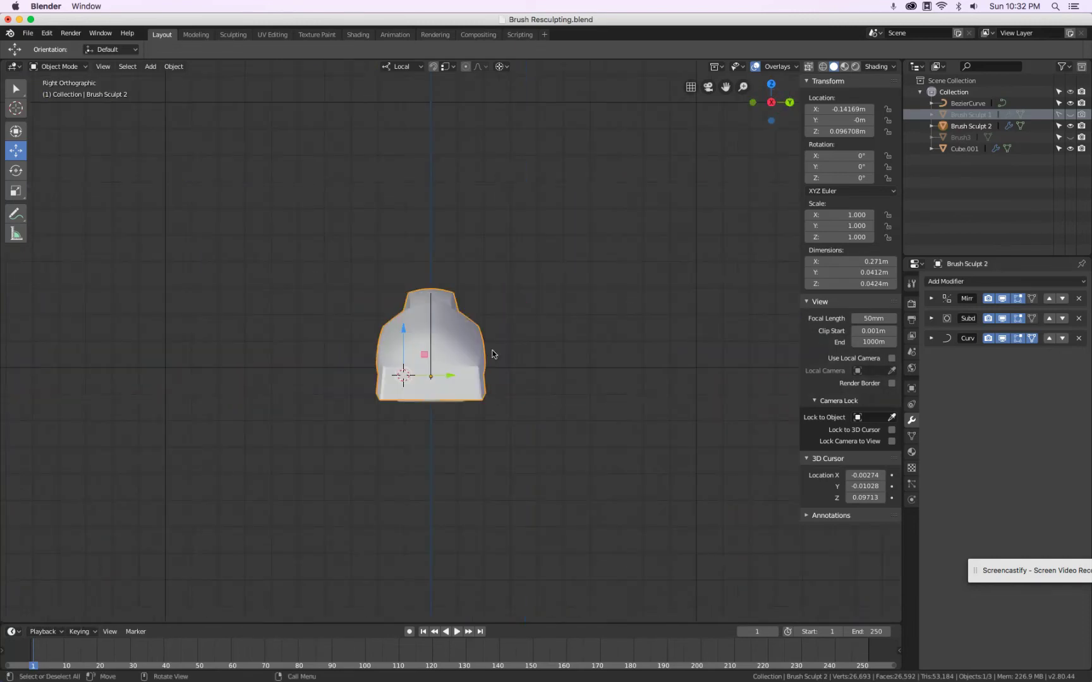
pyautogui.press('KP_7')
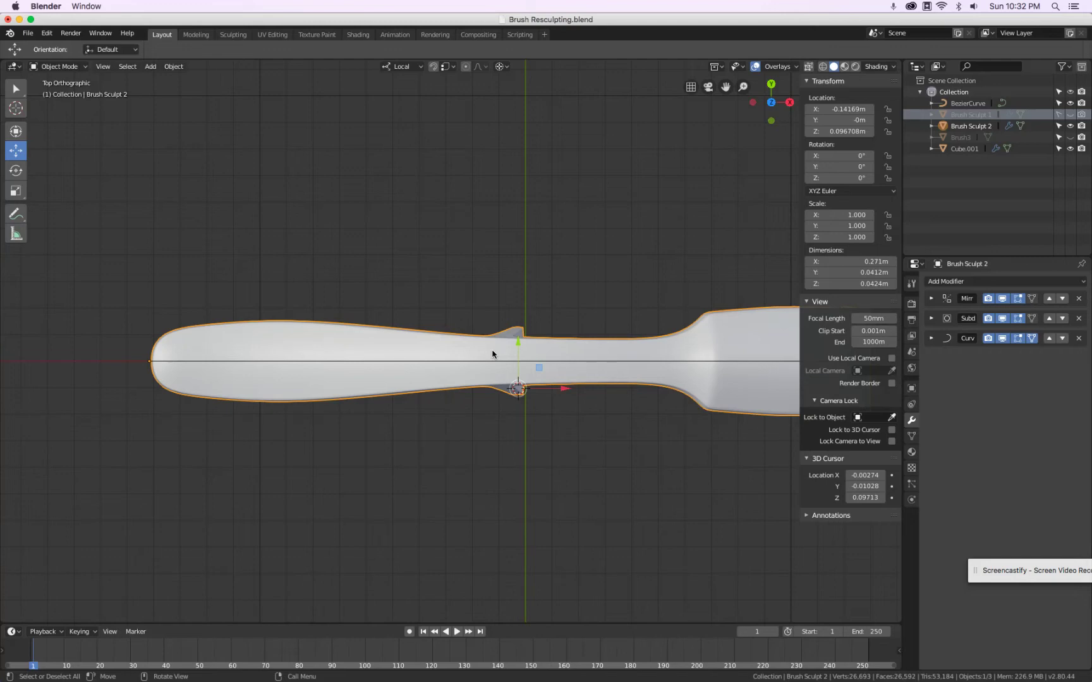
pyautogui.press('KP_1')
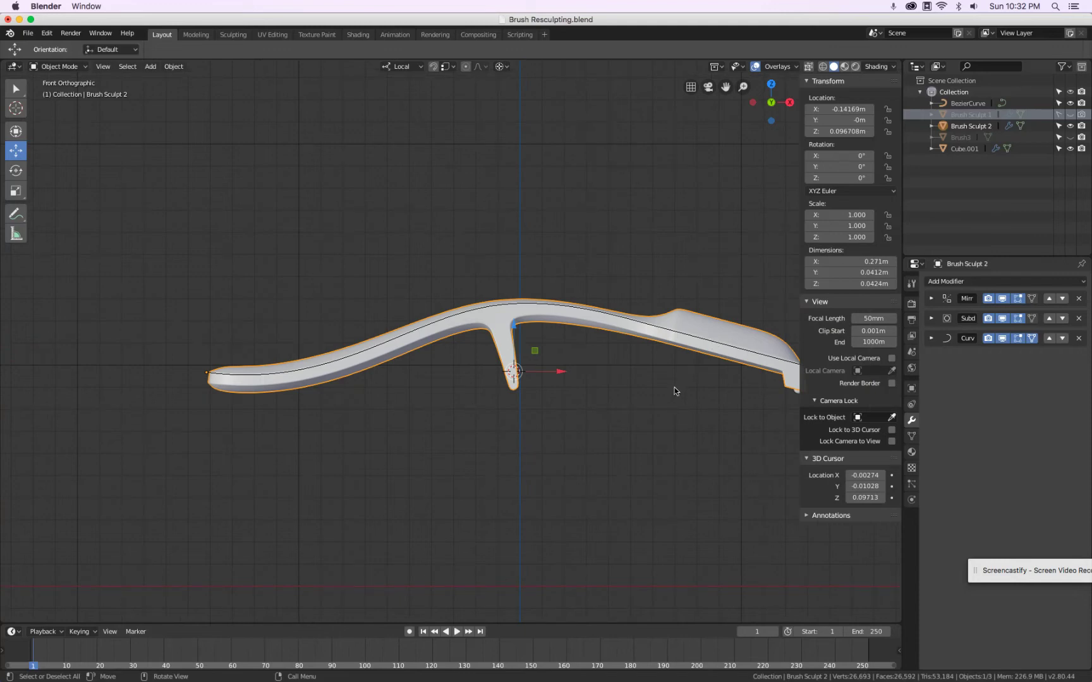
pyautogui.moveTo(657, 385)
pyautogui.mouseDown(button='middle')
pyautogui.moveTo(656, 509)
pyautogui.moveTo(668, 485)
pyautogui.moveTo(673, 253)
pyautogui.moveTo(654, 373)
pyautogui.moveTo(446, 384)
pyautogui.moveTo(409, 273)
pyautogui.moveTo(410, 316)
pyautogui.moveTo(409, 176)
pyautogui.moveTo(390, 434)
pyautogui.moveTo(619, 395)
pyautogui.mouseUp(button='middle')
pyautogui.press('KP_1')
pyautogui.press('KP_3')
pyautogui.press('KP_1')
# Set the crease of the edge across the head's underside, where it meets the end lip, to 0.
pyautogui.moveTo(705, 355)
pyautogui.keyDown('shift'); pyautogui.mouseDown(button='middle')
pyautogui.moveTo(542, 349)
pyautogui.moveTo(653, 382)
pyautogui.moveTo(556, 410)
pyautogui.mouseUp(button='middle'); pyautogui.keyUp('shift')
pyautogui.scroll(2, 663, 359)
pyautogui.scroll(3, 664, 358)
pyautogui.press('Tab')
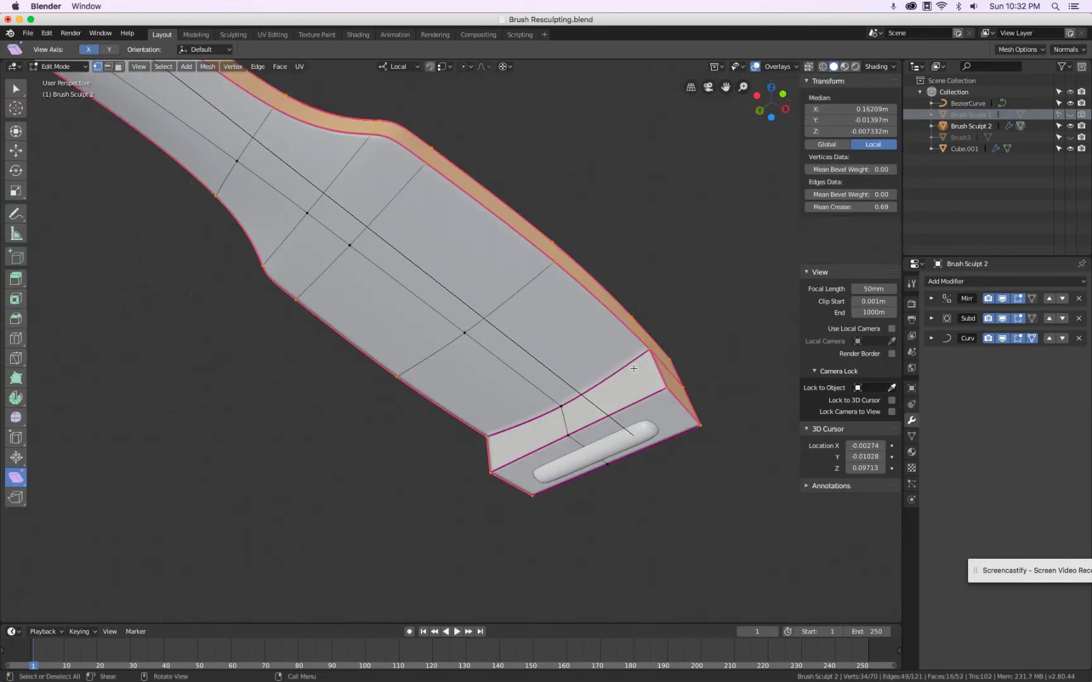
pyautogui.keyDown('shift'); pyautogui.click(649, 348); pyautogui.keyUp('shift')
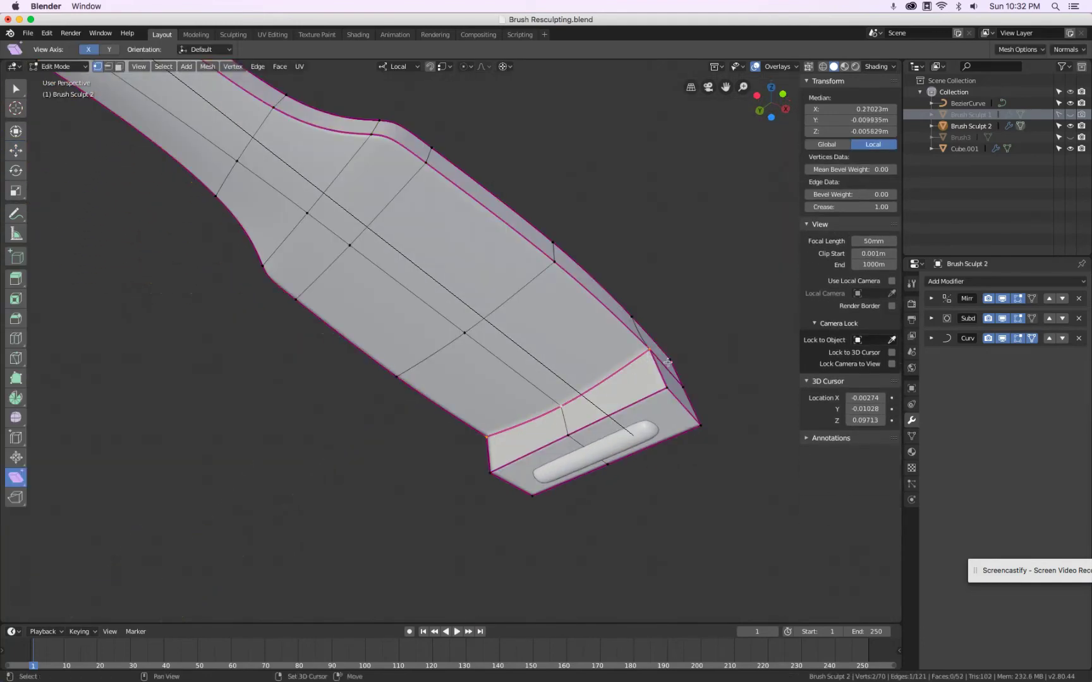
pyautogui.press('shift')
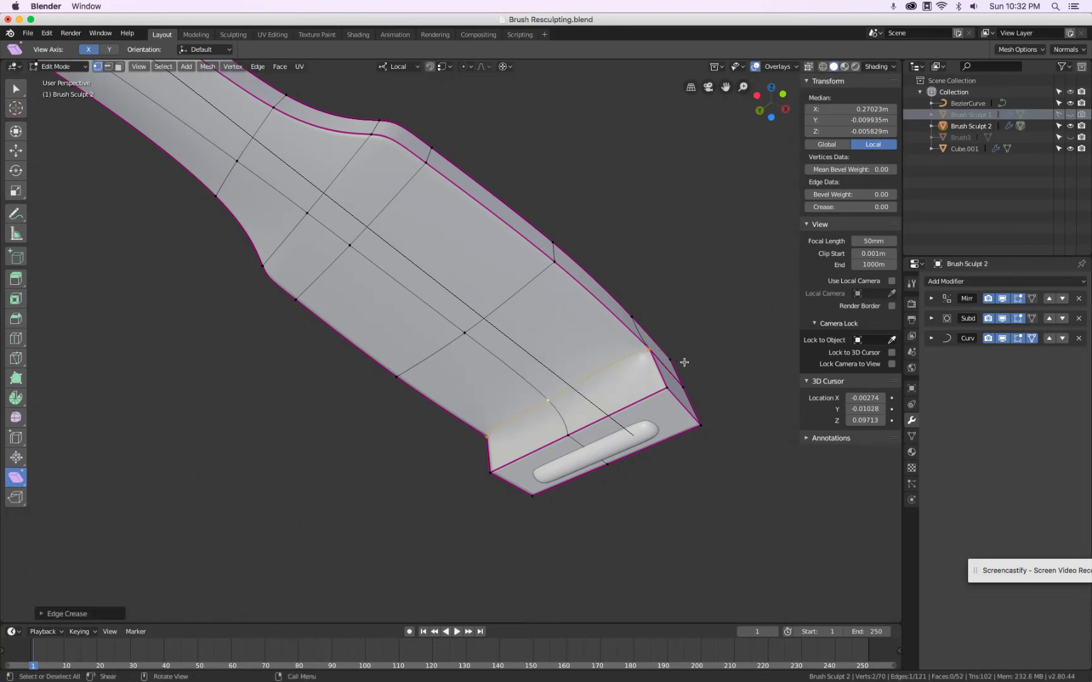
pyautogui.press('Tab')
pyautogui.moveTo(679, 327); pyautogui.dragTo(573, 376, button='middle')
# Remove the crease from the short side edge next to the head's end lip.
pyautogui.press('Tab')
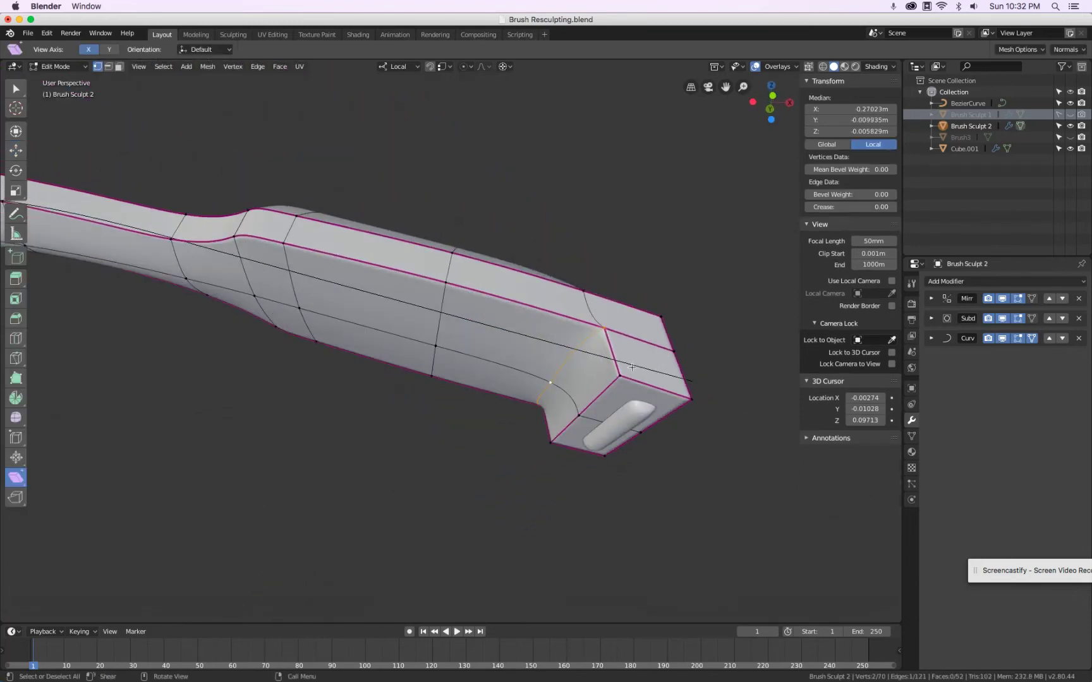
pyautogui.click(108, 67)
pyautogui.click(630, 338)
pyautogui.moveTo(630, 338); pyautogui.dragTo(446, 344, button='middle')
pyautogui.hotkey('shift', 'e')
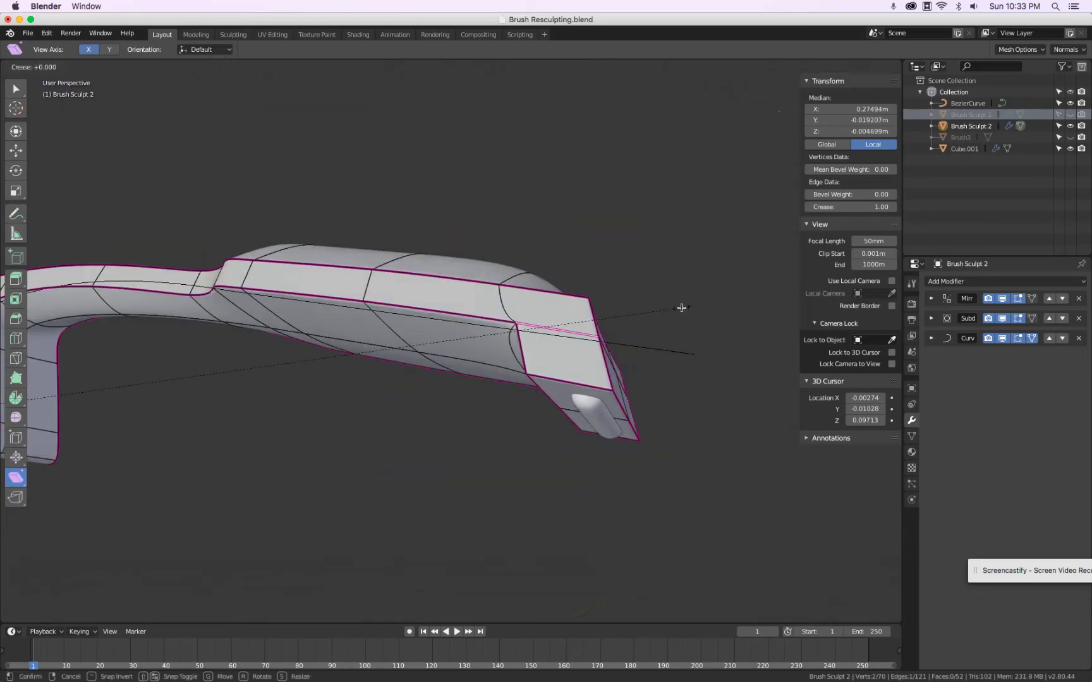
pyautogui.press('Return')
pyautogui.press('Tab')
pyautogui.moveTo(679, 310)
pyautogui.mouseDown(button='middle')
pyautogui.moveTo(688, 349)
pyautogui.moveTo(614, 395)
pyautogui.moveTo(628, 464)
pyautogui.moveTo(614, 481)
pyautogui.moveTo(593, 356)
pyautogui.moveTo(495, 334)
pyautogui.moveTo(489, 344)
pyautogui.moveTo(646, 313)
pyautogui.moveTo(705, 152)
pyautogui.moveTo(579, 132)
pyautogui.moveTo(603, 108)
pyautogui.moveTo(606, 351)
pyautogui.moveTo(585, 360)
pyautogui.moveTo(597, 350)
pyautogui.moveTo(629, 198)
pyautogui.mouseUp(button='middle')
pyautogui.moveTo(619, 241); pyautogui.dragTo(610, 331, button='middle')
# Set the crease of the underside edge at the end lip and the adjoining side edge to 1.
pyautogui.press('Tab')
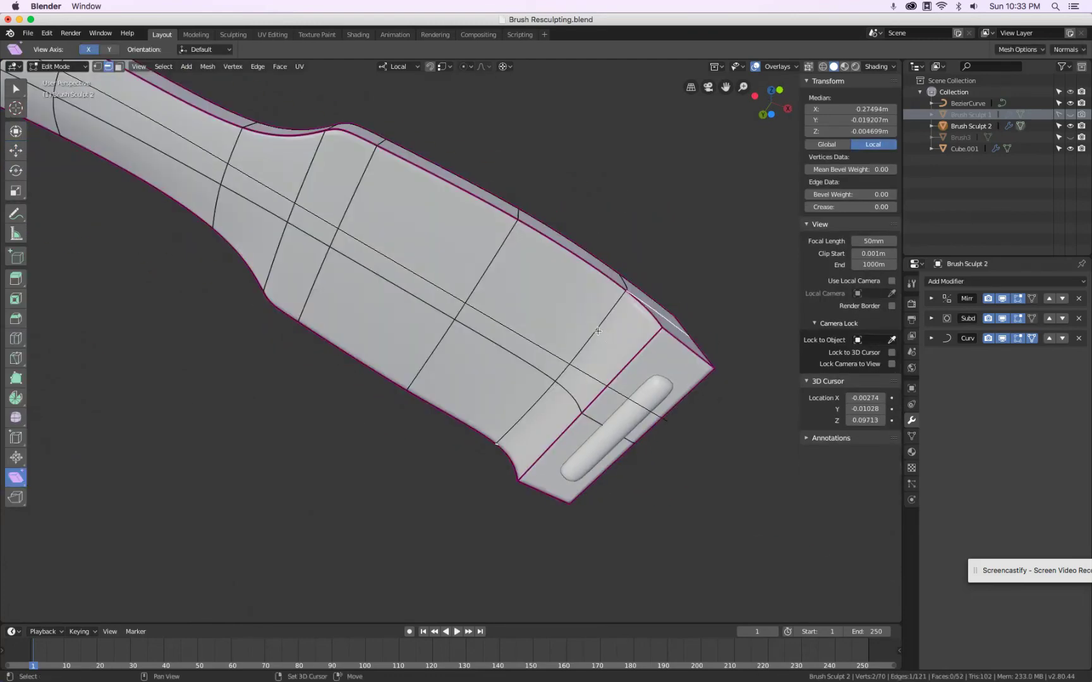
pyautogui.keyDown('alt'); pyautogui.click(599, 332); pyautogui.keyUp('alt')
pyautogui.hotkey('shift', 'e')
pyautogui.press('1')
pyautogui.press('Return')
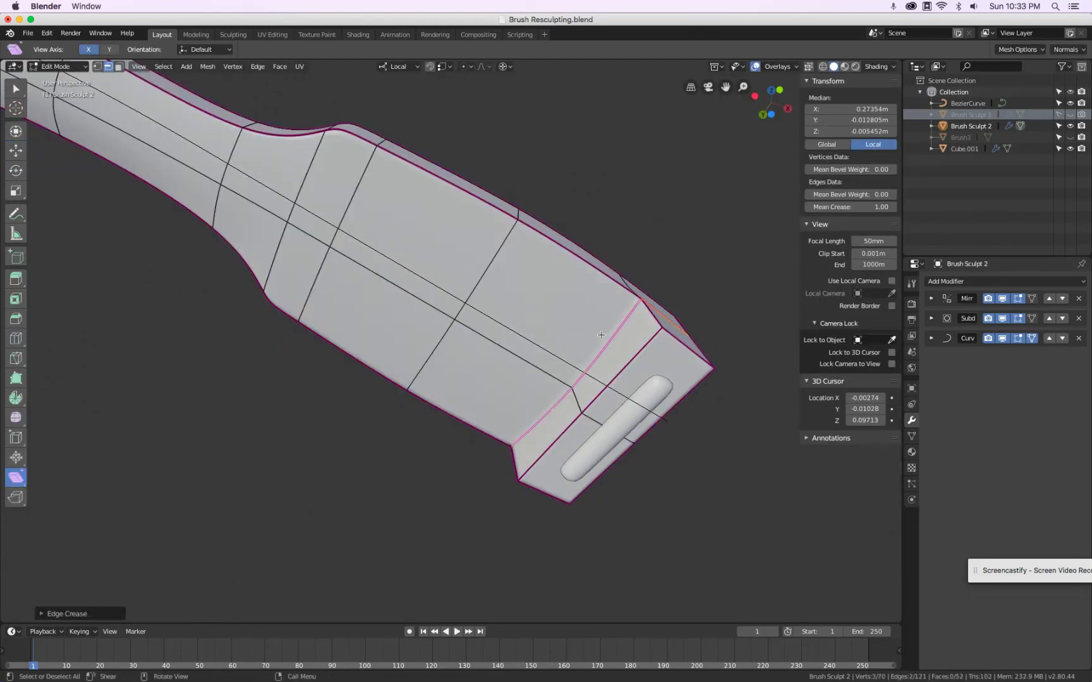
# Try to move the centre vertex of the underside lip edge along X.
pyautogui.moveTo(601, 335)
pyautogui.mouseDown(button='middle')
pyautogui.moveTo(649, 374)
pyautogui.moveTo(653, 395)
pyautogui.moveTo(653, 261)
pyautogui.moveTo(589, 306)
pyautogui.mouseUp(button='middle')
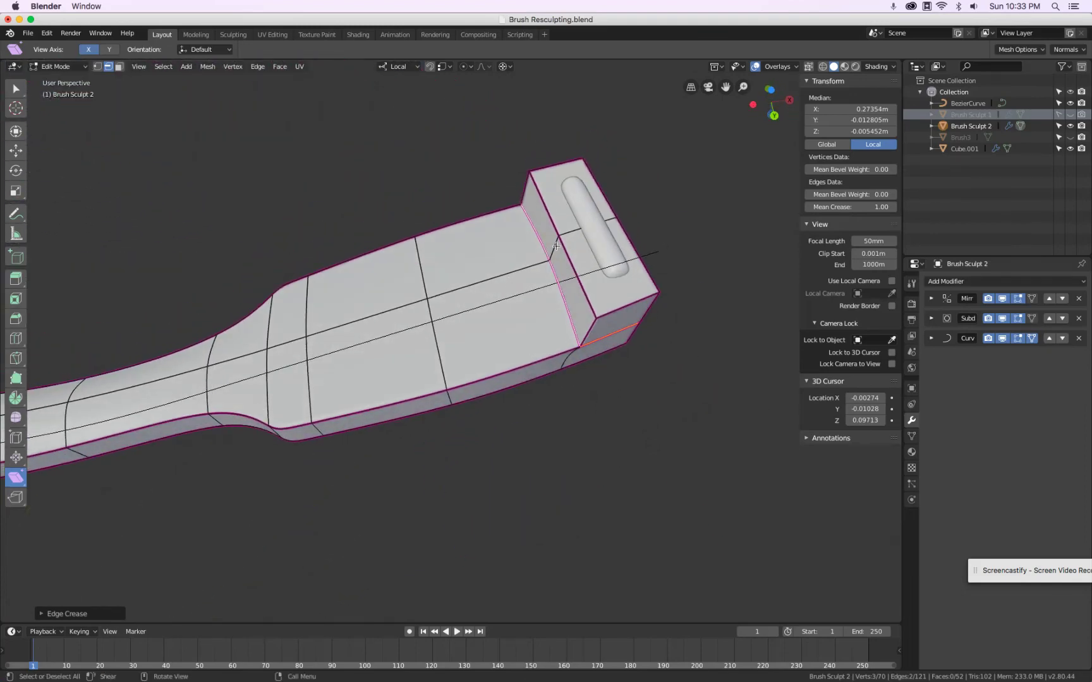
pyautogui.click(97, 67)
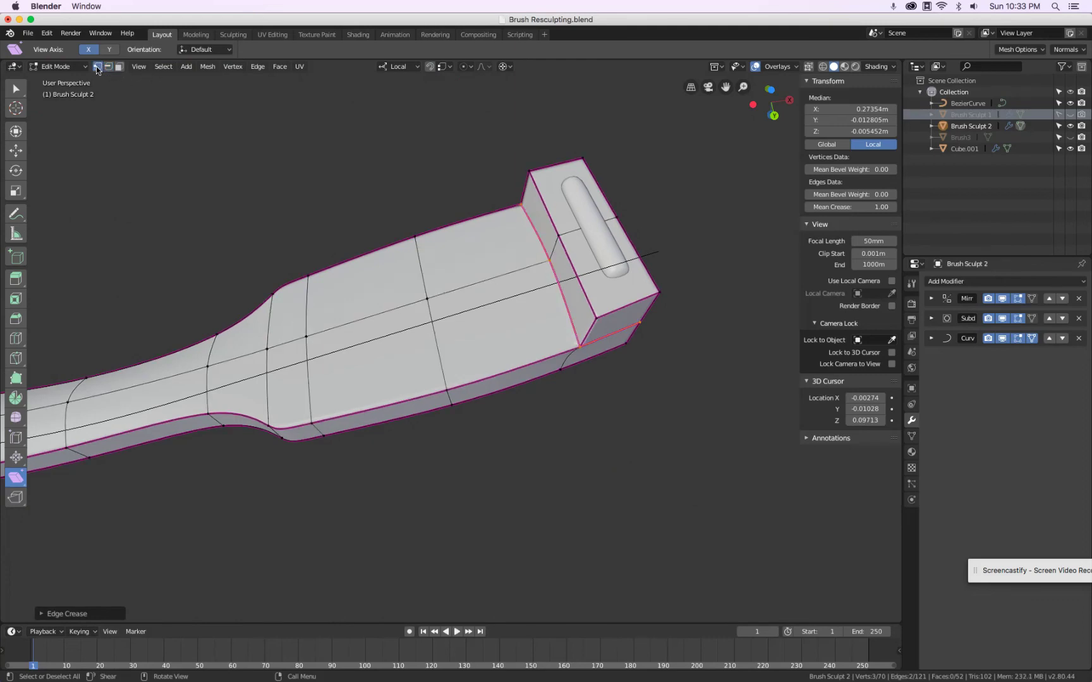
pyautogui.click(520, 268)
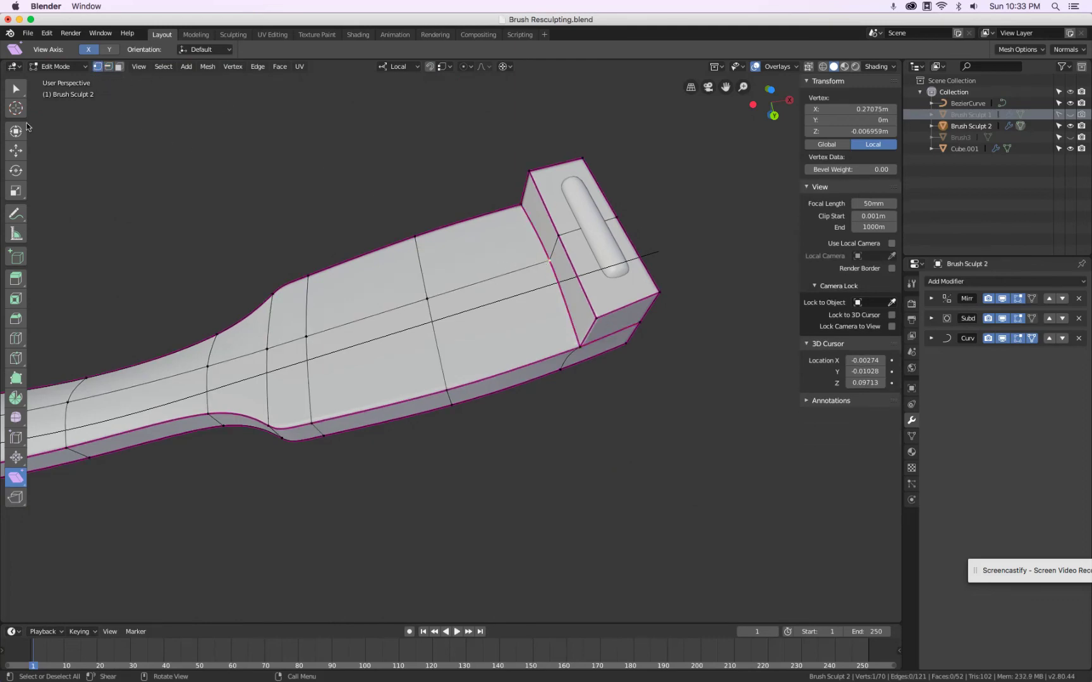
pyautogui.click(16, 151)
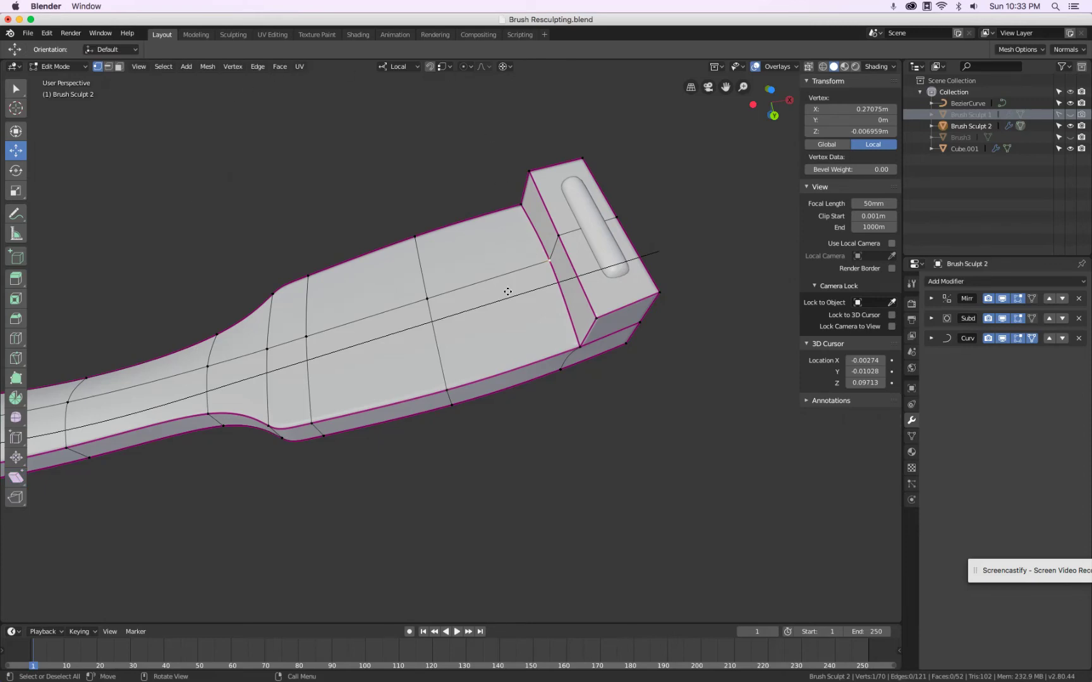
pyautogui.press('g')
pyautogui.press('x')
pyautogui.click(480, 305)
# Examine the underside of the head and the whole brush in front, top and side views.
pyautogui.press('Tab')
pyautogui.moveTo(522, 346); pyautogui.dragTo(517, 463, button='middle')
pyautogui.press('Tab')
pyautogui.scroll(-2, 490, 306)
pyautogui.press('KP_1')
pyautogui.press('Tab')
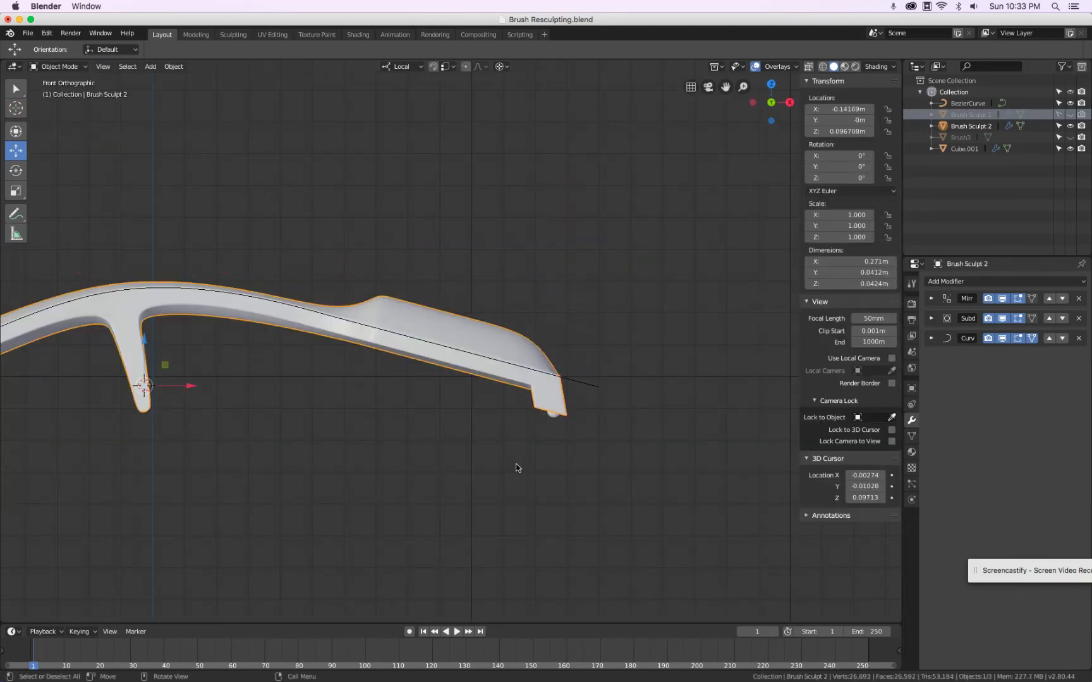
pyautogui.press('KP_Decimal')
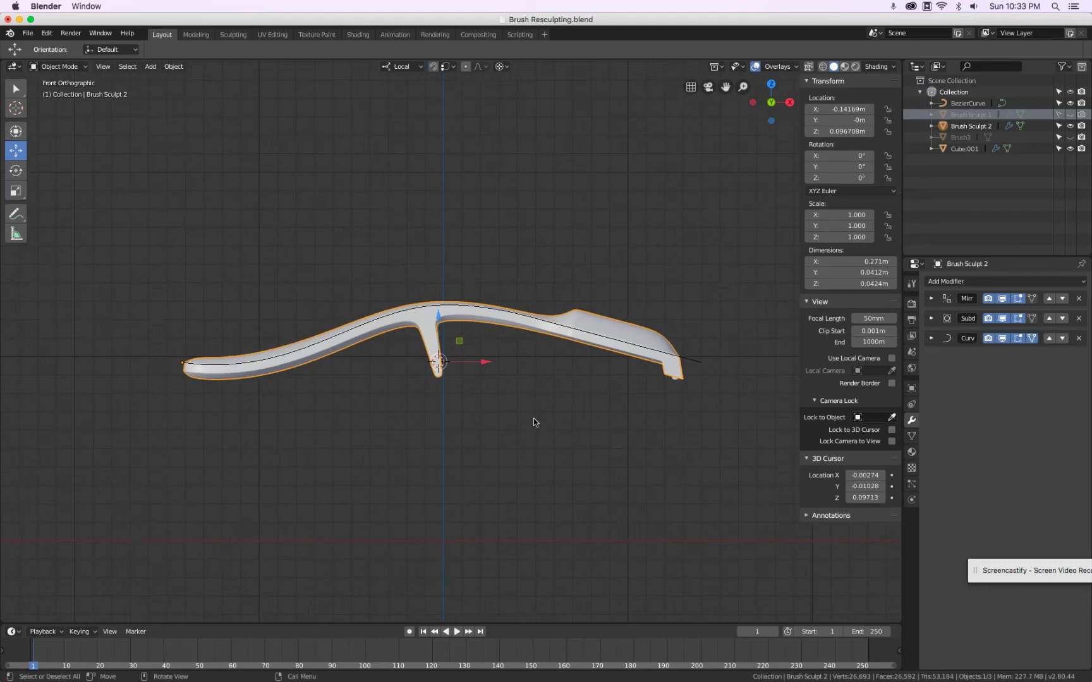
pyautogui.press('KP_7')
pyautogui.press('KP_1')
pyautogui.press('KP_3')
pyautogui.press('KP_1')
# Move the centre edge on the head-facing side of the leg outward along X.
pyautogui.scroll(5, 453, 364)
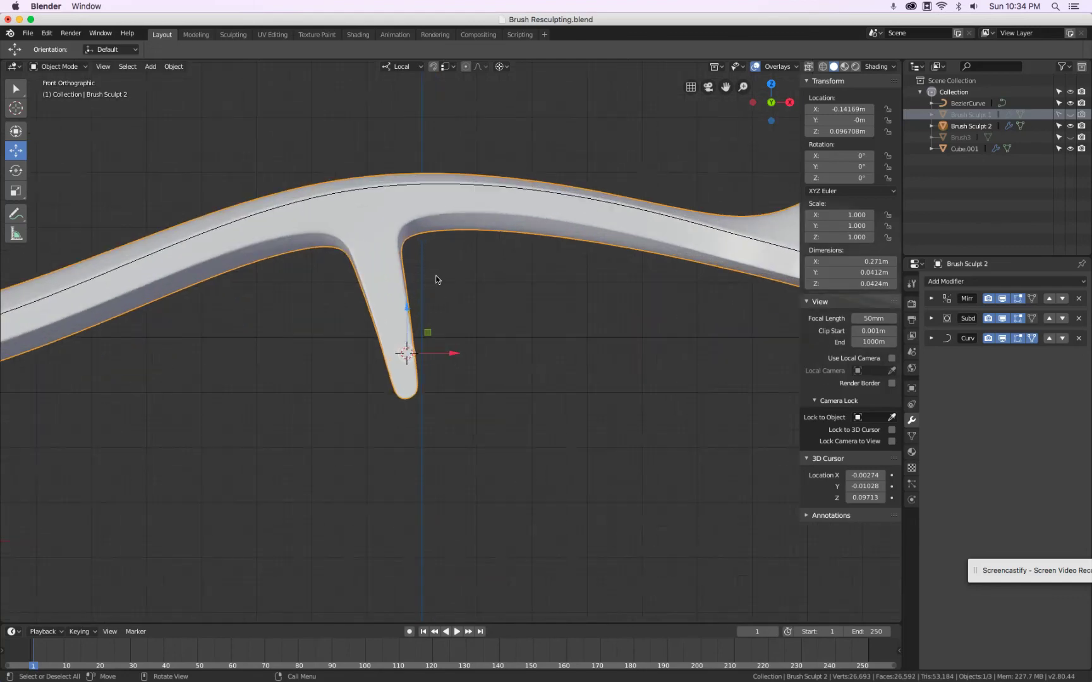
pyautogui.moveTo(435, 279)
pyautogui.mouseDown(button='middle')
pyautogui.moveTo(416, 281)
pyautogui.moveTo(418, 265)
pyautogui.moveTo(387, 250)
pyautogui.mouseUp(button='middle')
pyautogui.press('Tab')
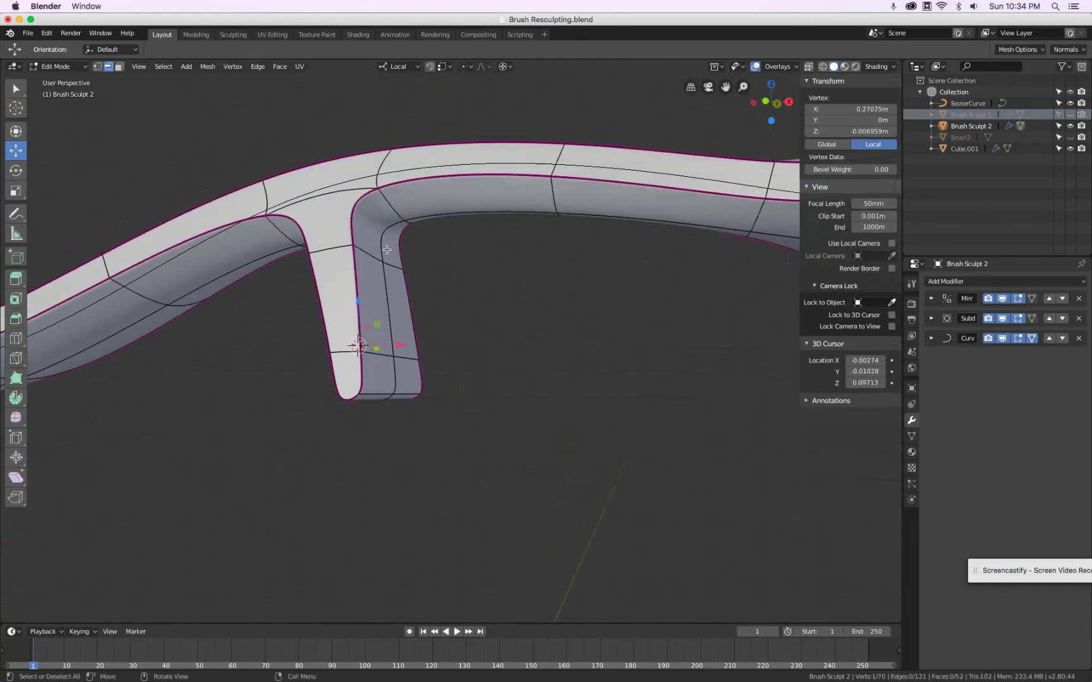
pyautogui.click(388, 251)
pyautogui.moveTo(400, 345); pyautogui.dragTo(415, 330)
# Move the centre edge at the joint between the leg and the handle underside outward along X.
pyautogui.moveTo(415, 322); pyautogui.dragTo(400, 246, button='middle')
pyautogui.click(365, 236)
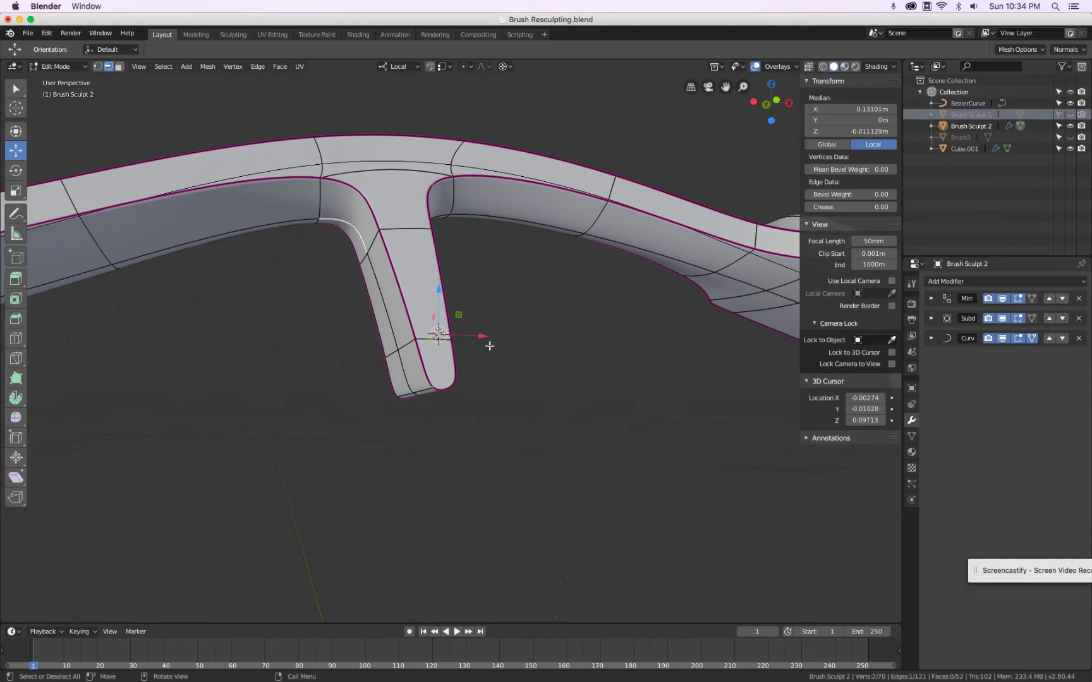
pyautogui.moveTo(484, 335); pyautogui.dragTo(475, 335)
pyautogui.press('KP_1')
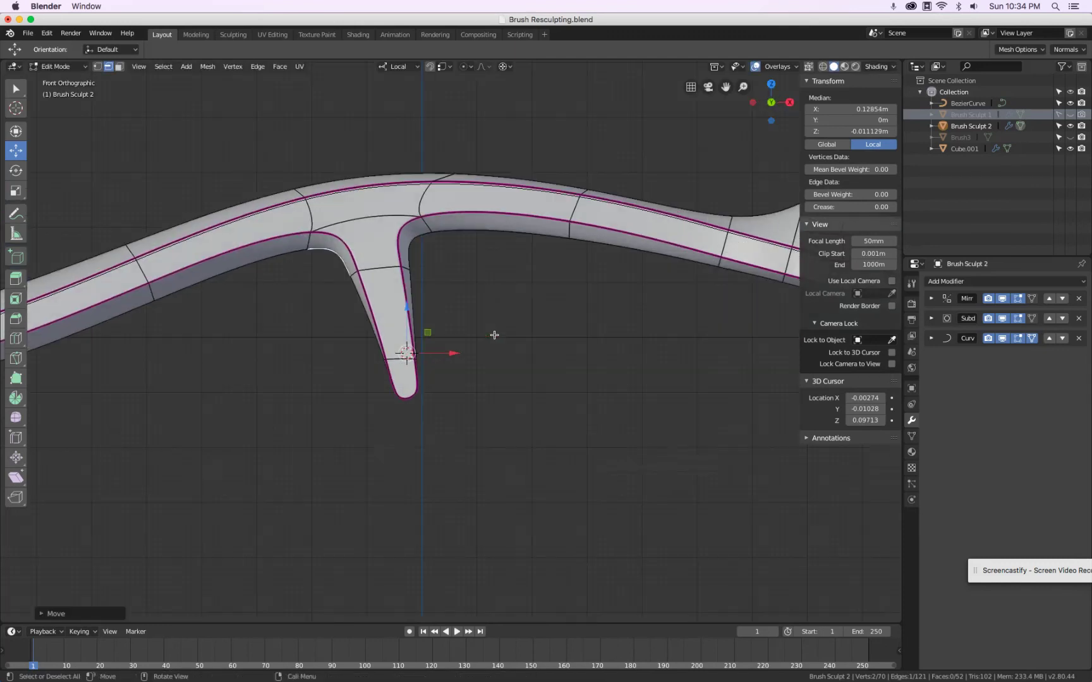
pyautogui.press('Tab')
pyautogui.press('KP_3')
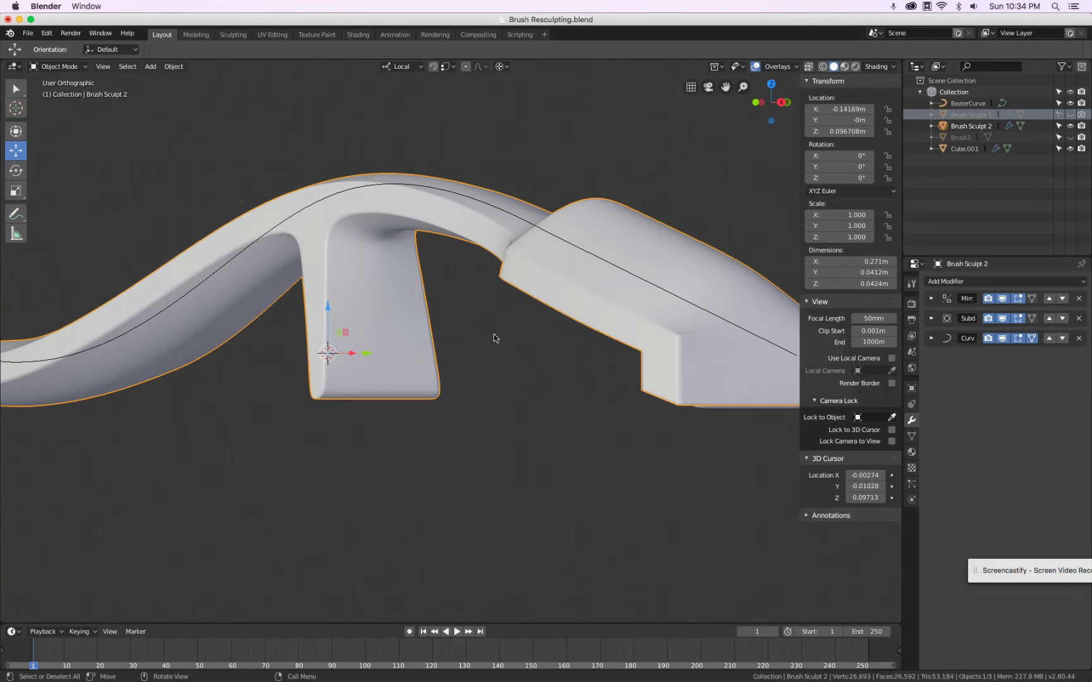
pyautogui.press('KP_1')
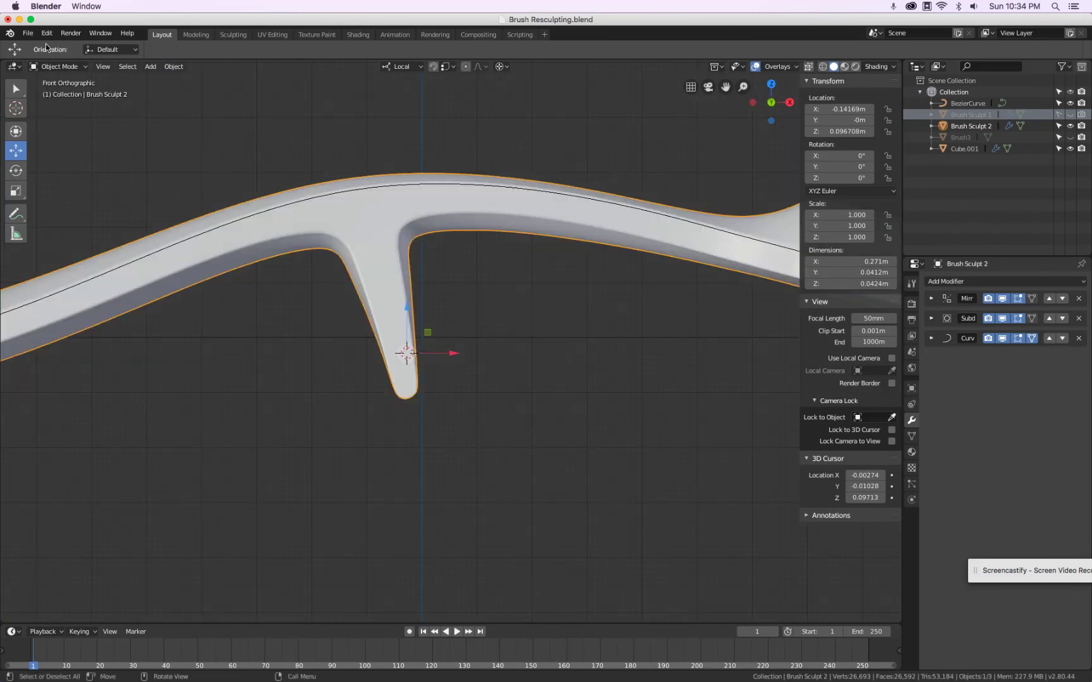
pyautogui.click(29, 34)
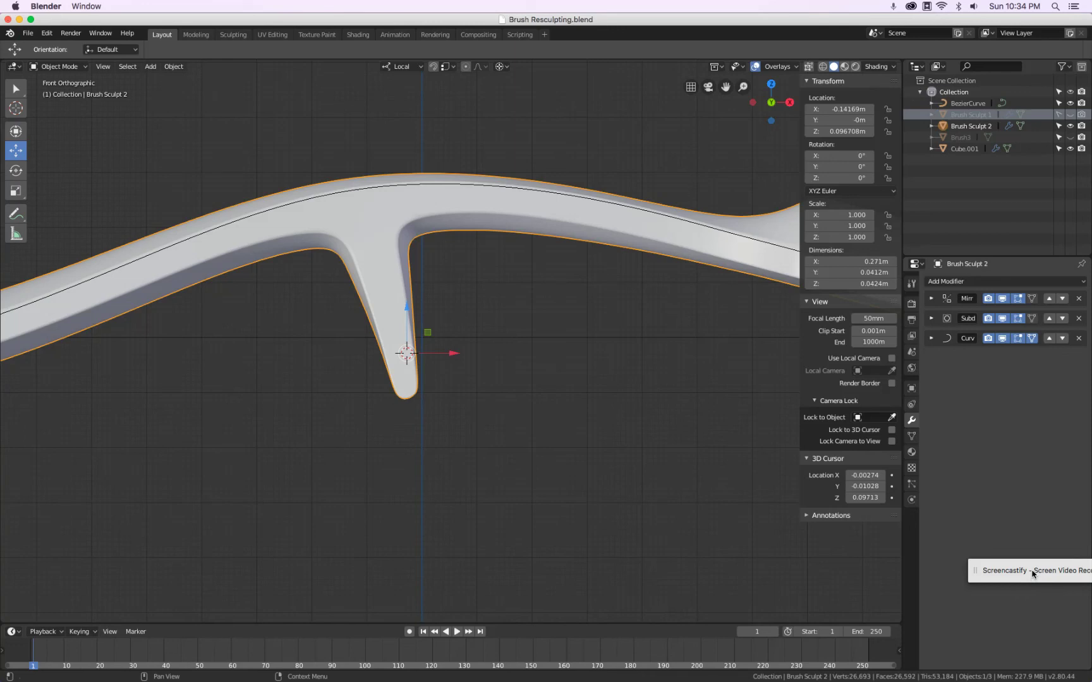
# Fine-tune the centre edges on both faces of the leg with slight moves along X.
pyautogui.moveTo(499, 420); pyautogui.dragTo(422, 350, button='middle')
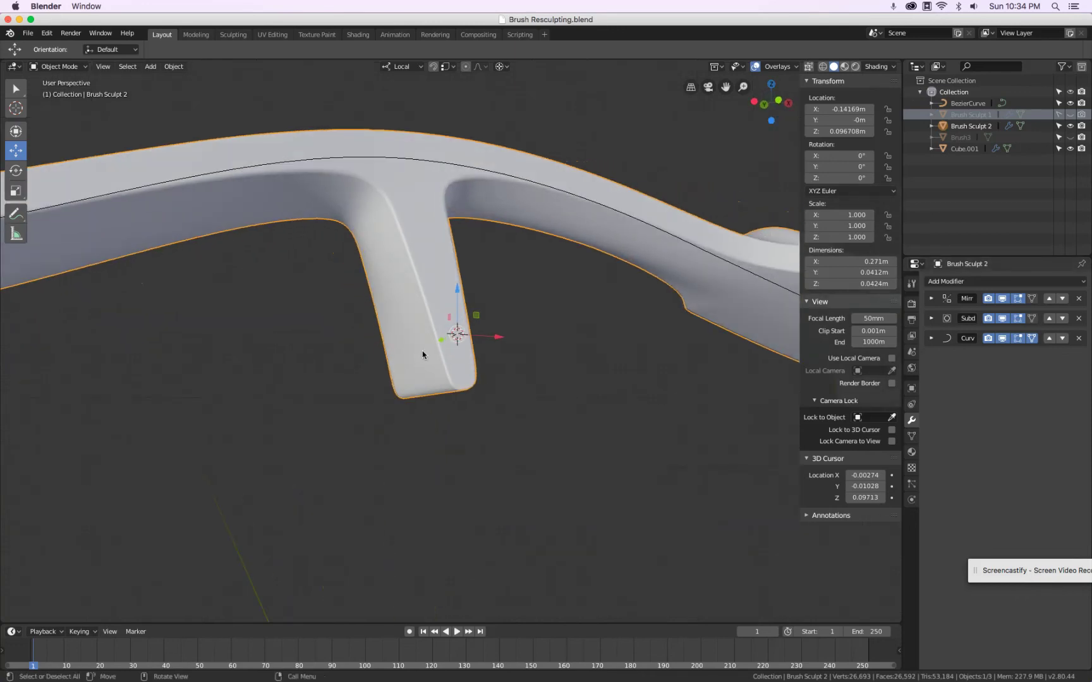
pyautogui.press('Tab')
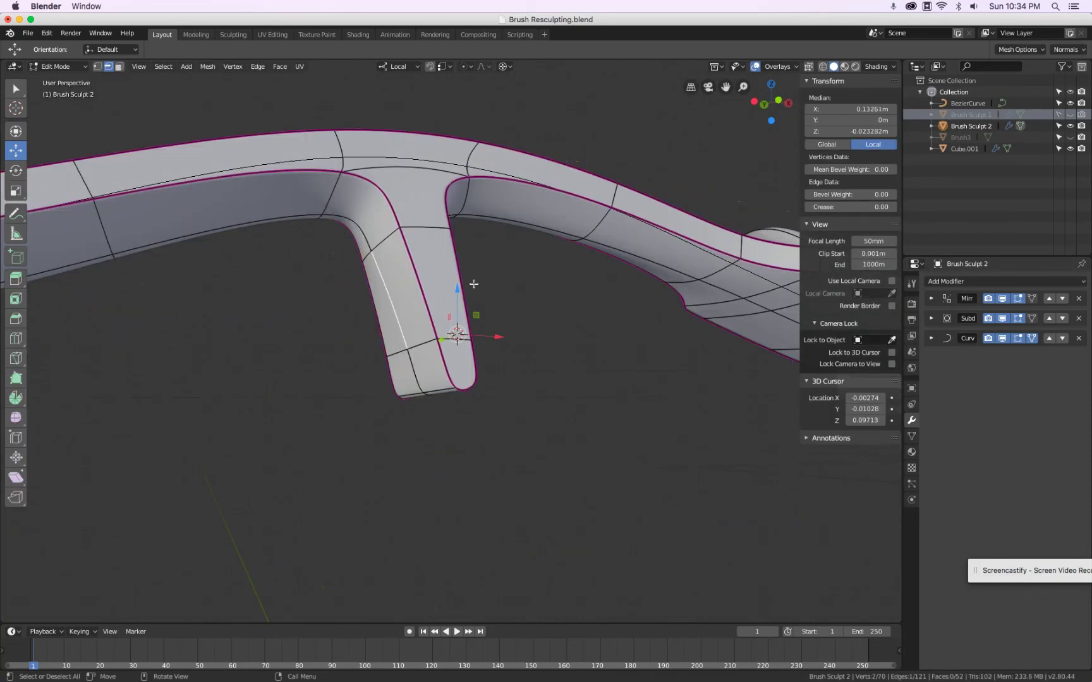
pyautogui.moveTo(499, 332); pyautogui.dragTo(496, 336)
pyautogui.moveTo(497, 336); pyautogui.dragTo(400, 298, button='middle')
pyautogui.click(400, 298)
pyautogui.moveTo(429, 369); pyautogui.dragTo(433, 368)
pyautogui.press('KP_1')
pyautogui.press('Tab')
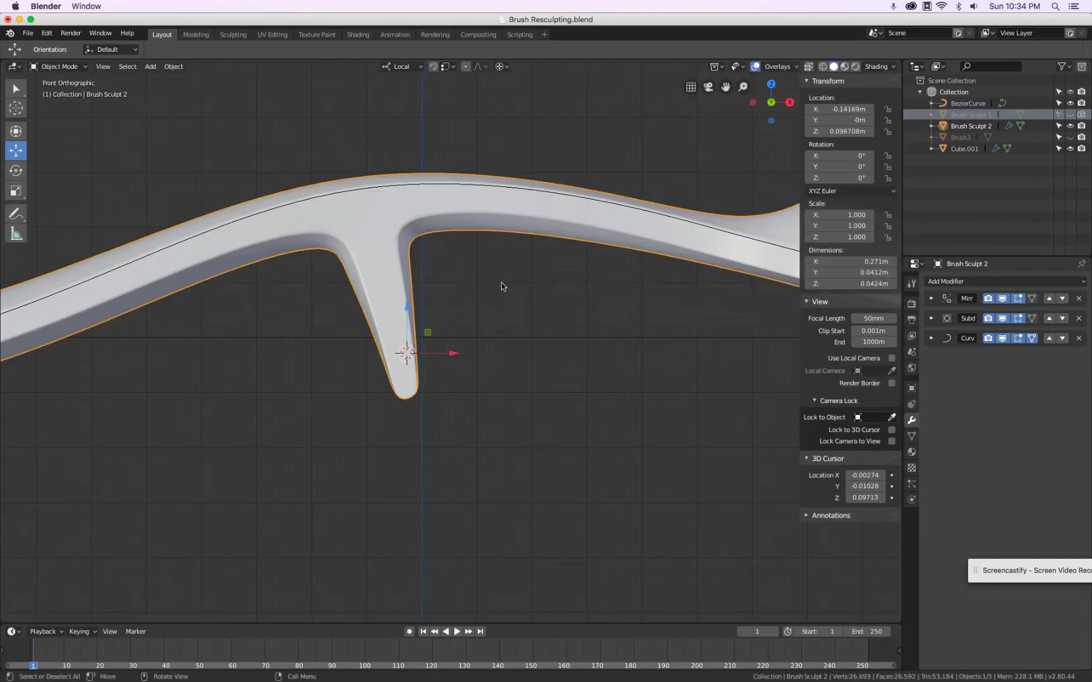
pyautogui.scroll(-5, 501, 282)
pyautogui.moveTo(501, 282); pyautogui.dragTo(241, 378, button='middle')
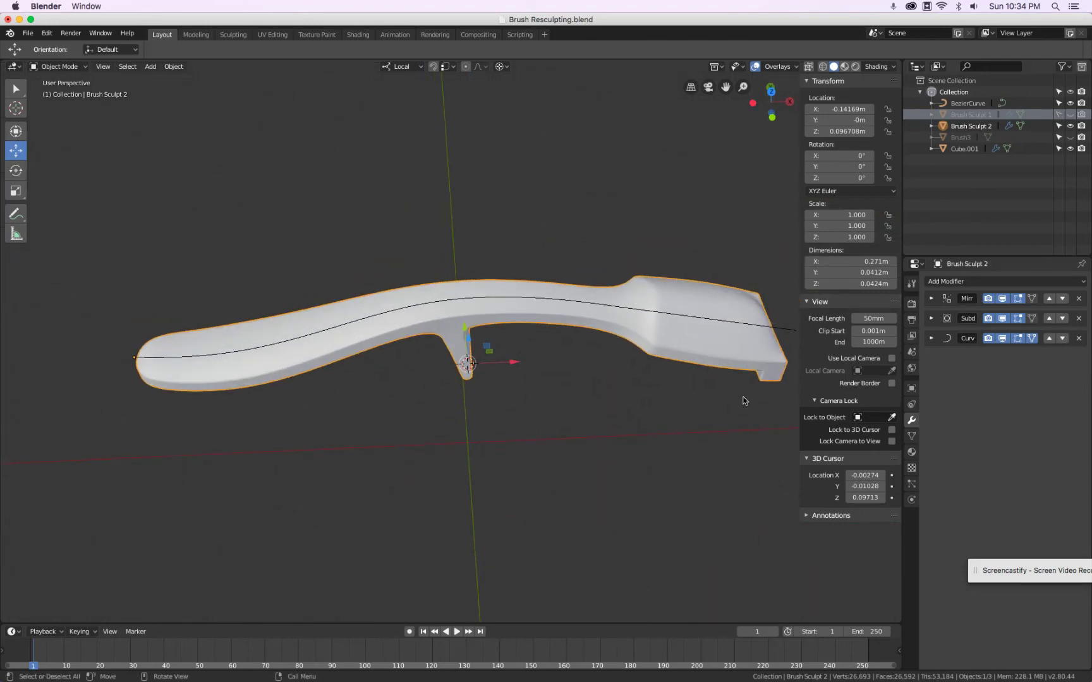
pyautogui.moveTo(744, 401)
pyautogui.mouseDown(button='middle')
pyautogui.moveTo(657, 365)
pyautogui.moveTo(646, 275)
pyautogui.moveTo(722, 229)
pyautogui.mouseUp(button='middle')
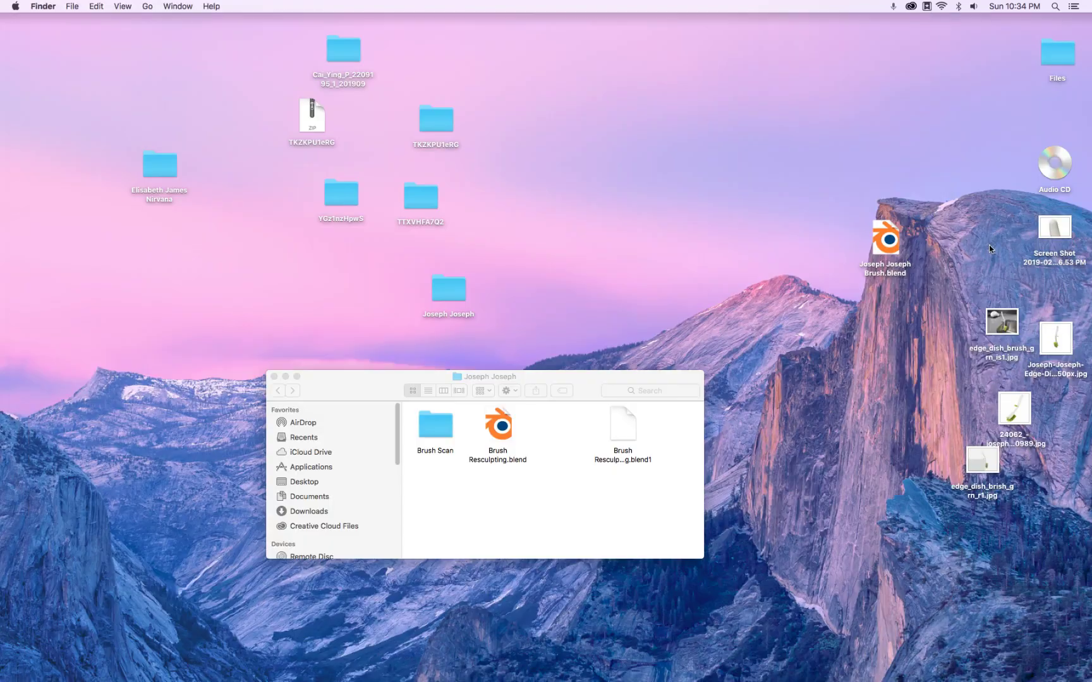
# Switch to the desktop and preview the reference photo edge_dish_brush_grn_is1.jpg, closing it when done.
pyautogui.click(1003, 325)
pyautogui.press('space')
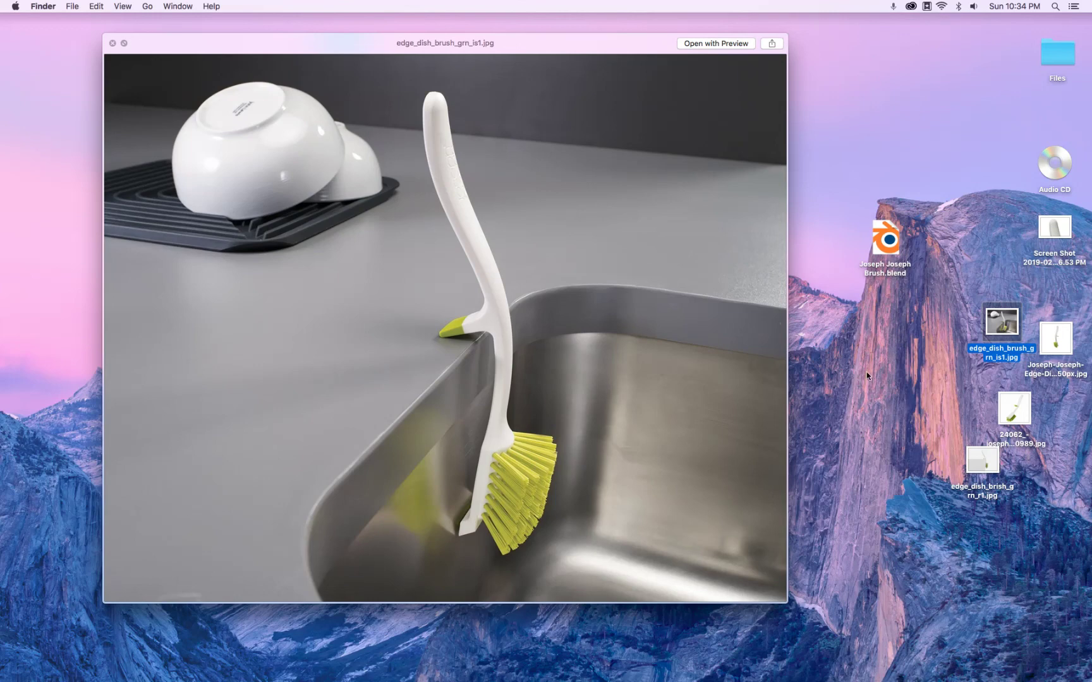
pyautogui.press('space')
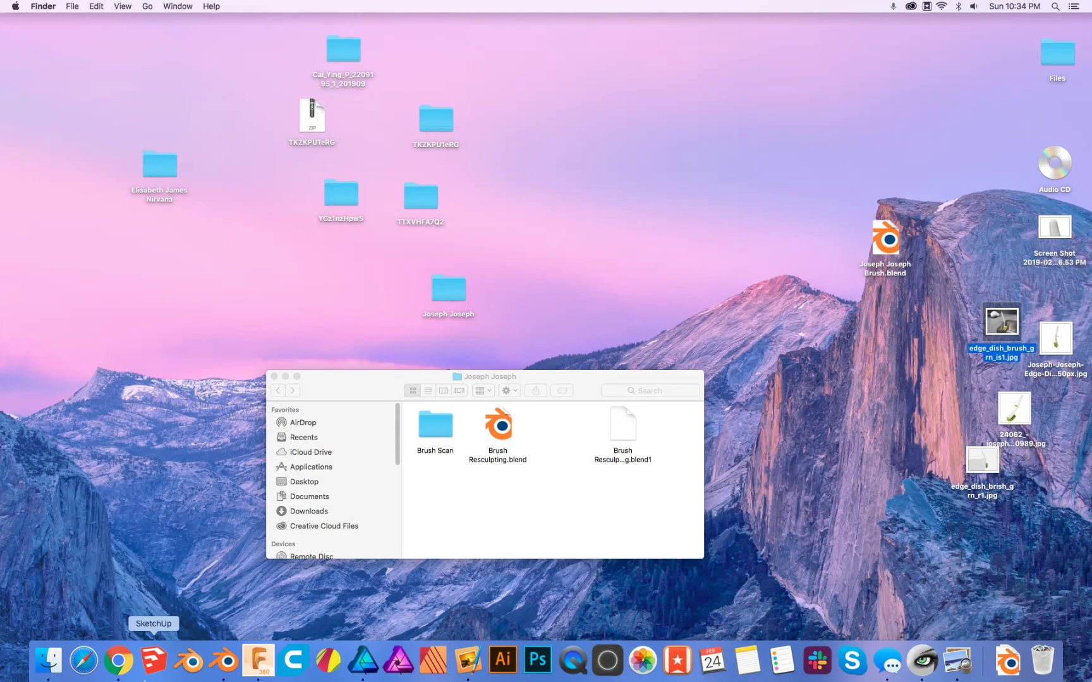
pyautogui.click(118, 660)
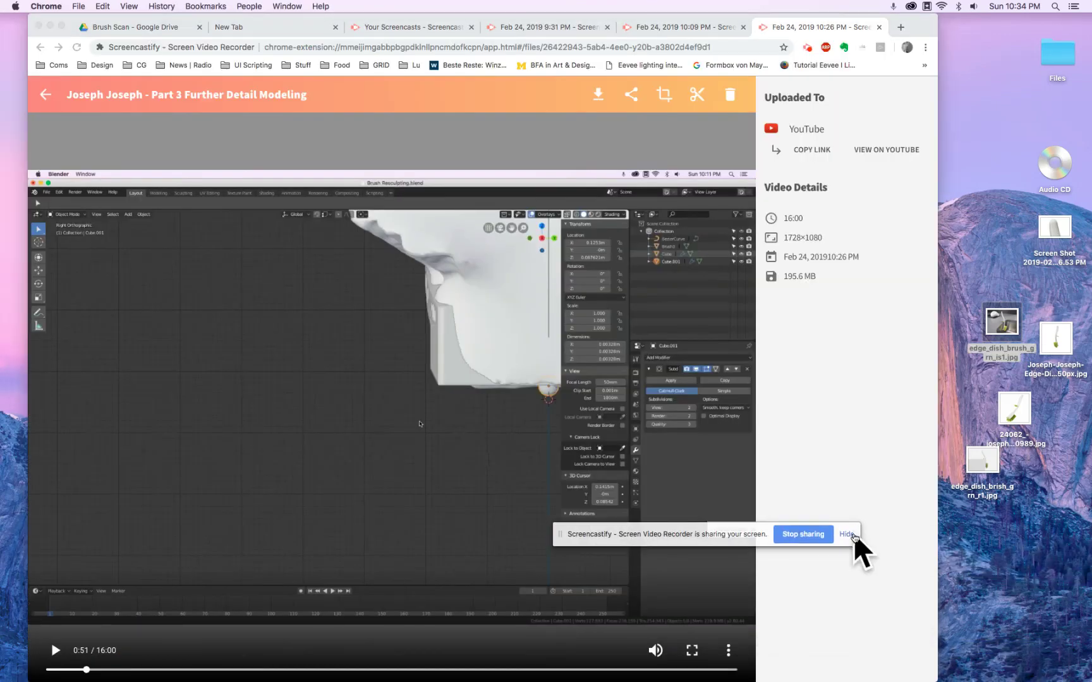